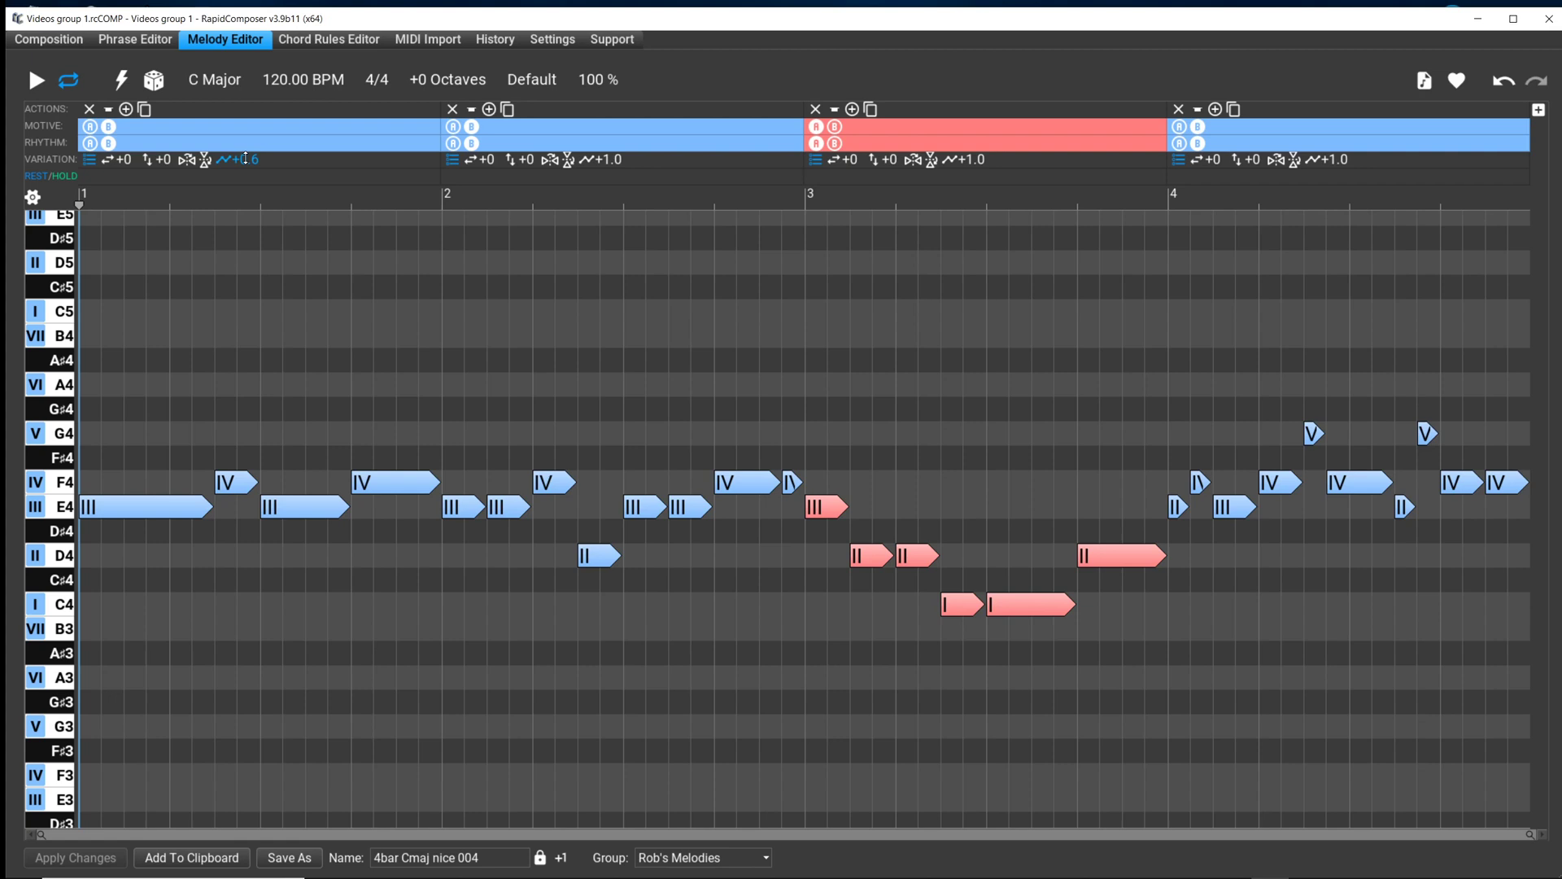
- Raise the first section's contour transformation to +1.5 and on to +2.5, and preview the melody
{"action": "left_click_drag", "start_coordinate": [246, 158], "coordinate": [265, 135]}
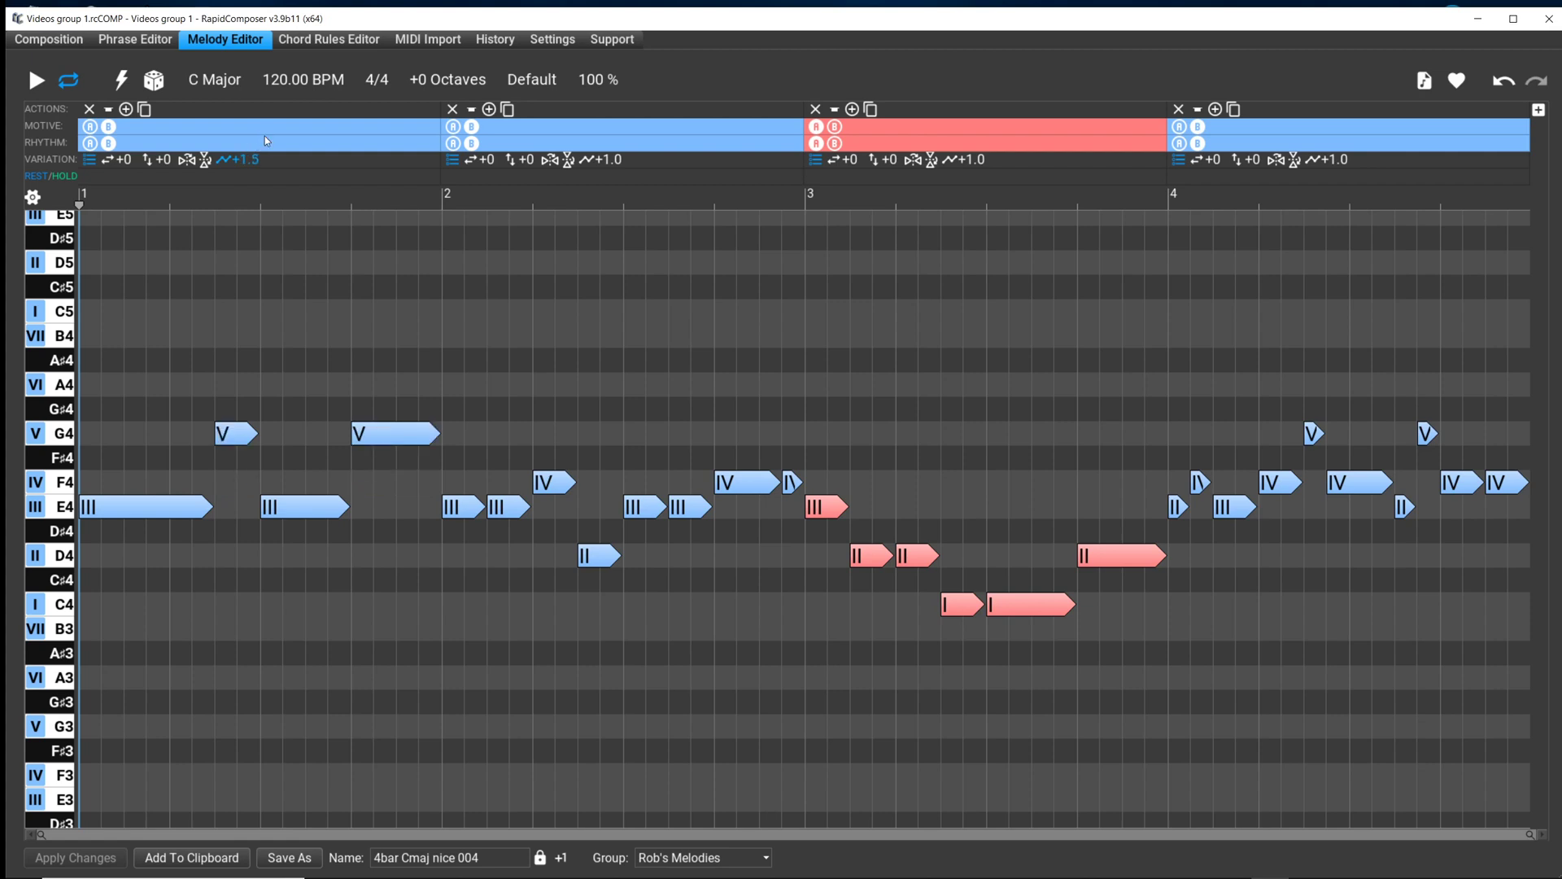
{"action": "left_click_drag", "start_coordinate": [266, 135], "coordinate": [264, 138]}
{"action": "left_click_drag", "start_coordinate": [248, 160], "coordinate": [255, 135]}
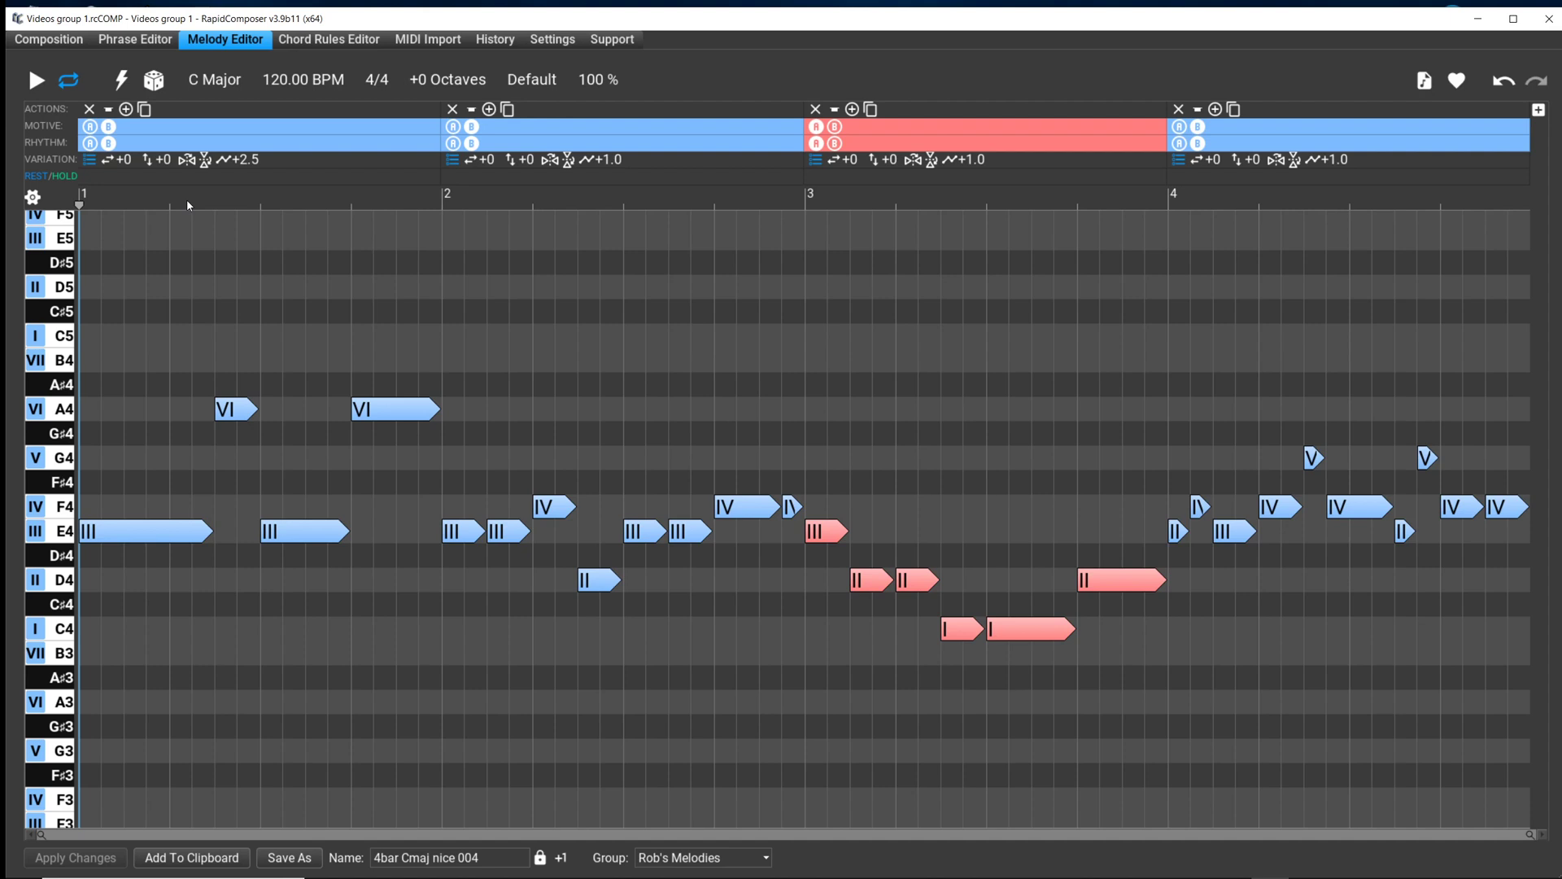
{"action": "left_click", "coordinate": [35, 81]}
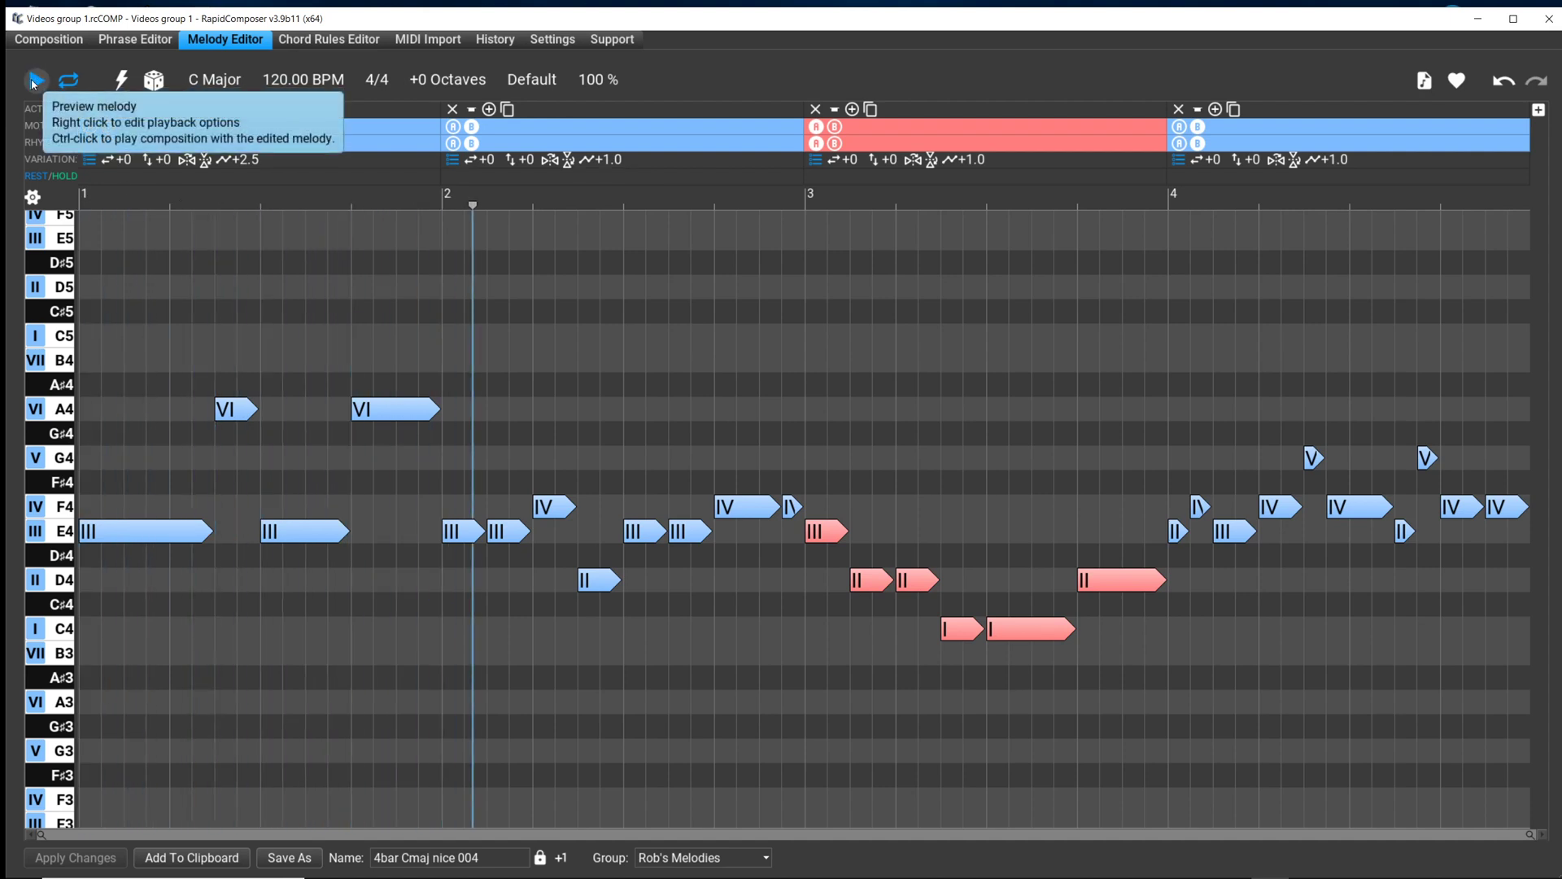
{"action": "left_click", "coordinate": [35, 81]}
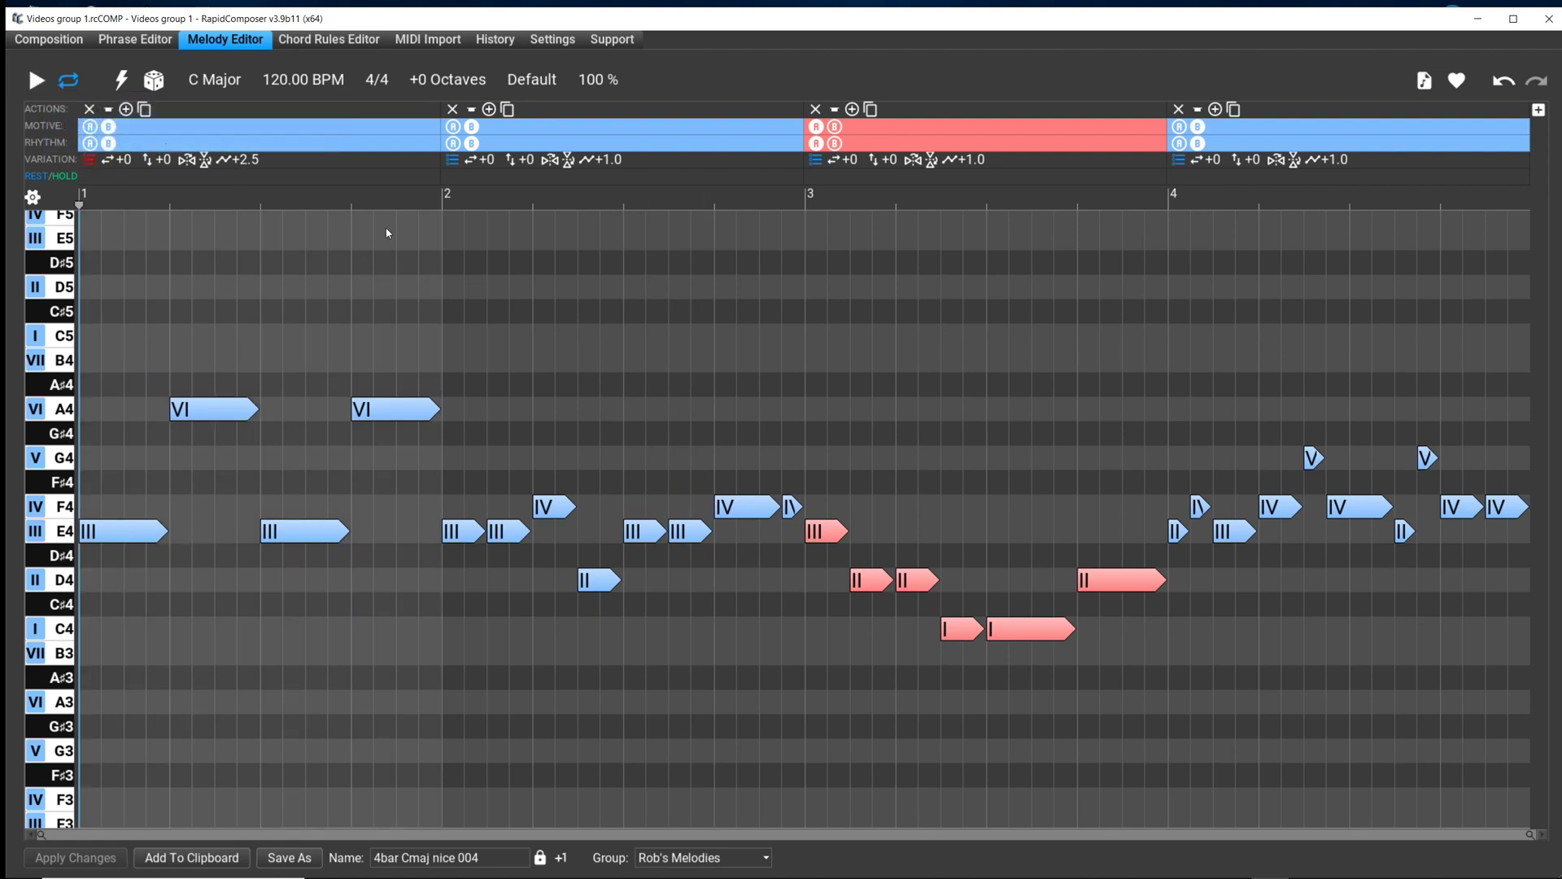
- Try contour transformation values of +4.0, 0.0, -0.6, -0.2 and +0.7 on the first section
{"action": "mouse_move", "coordinate": [251, 166]}
{"action": "left_mouse_down"}
{"action": "mouse_move", "coordinate": [261, 139]}
{"action": "mouse_move", "coordinate": [256, 158]}
{"action": "mouse_move", "coordinate": [268, 153]}
{"action": "left_mouse_up"}
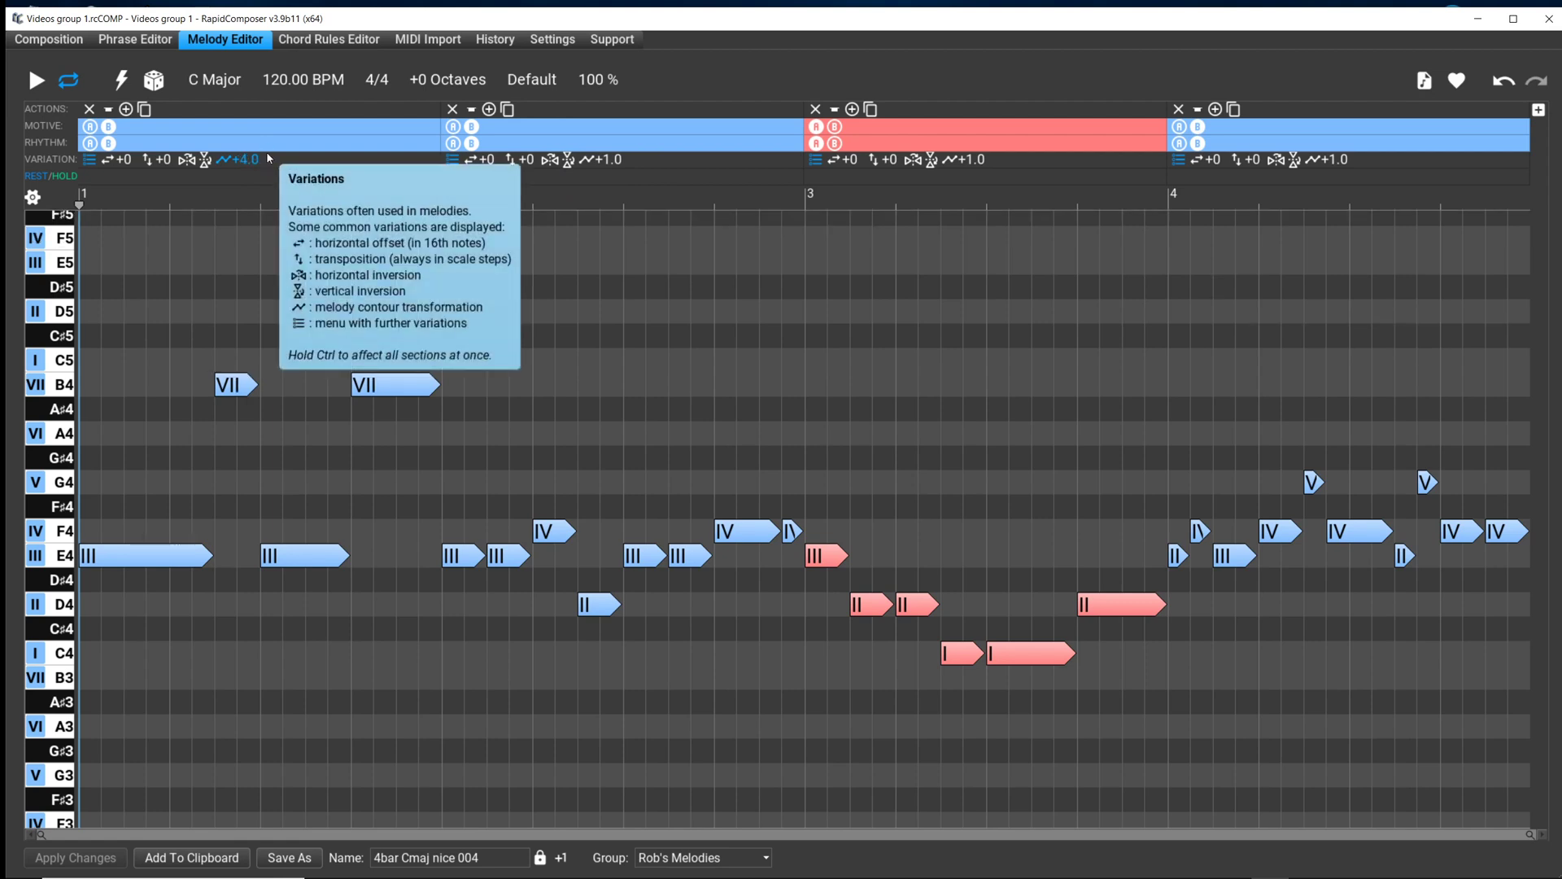
{"action": "left_click_drag", "start_coordinate": [248, 162], "coordinate": [244, 265]}
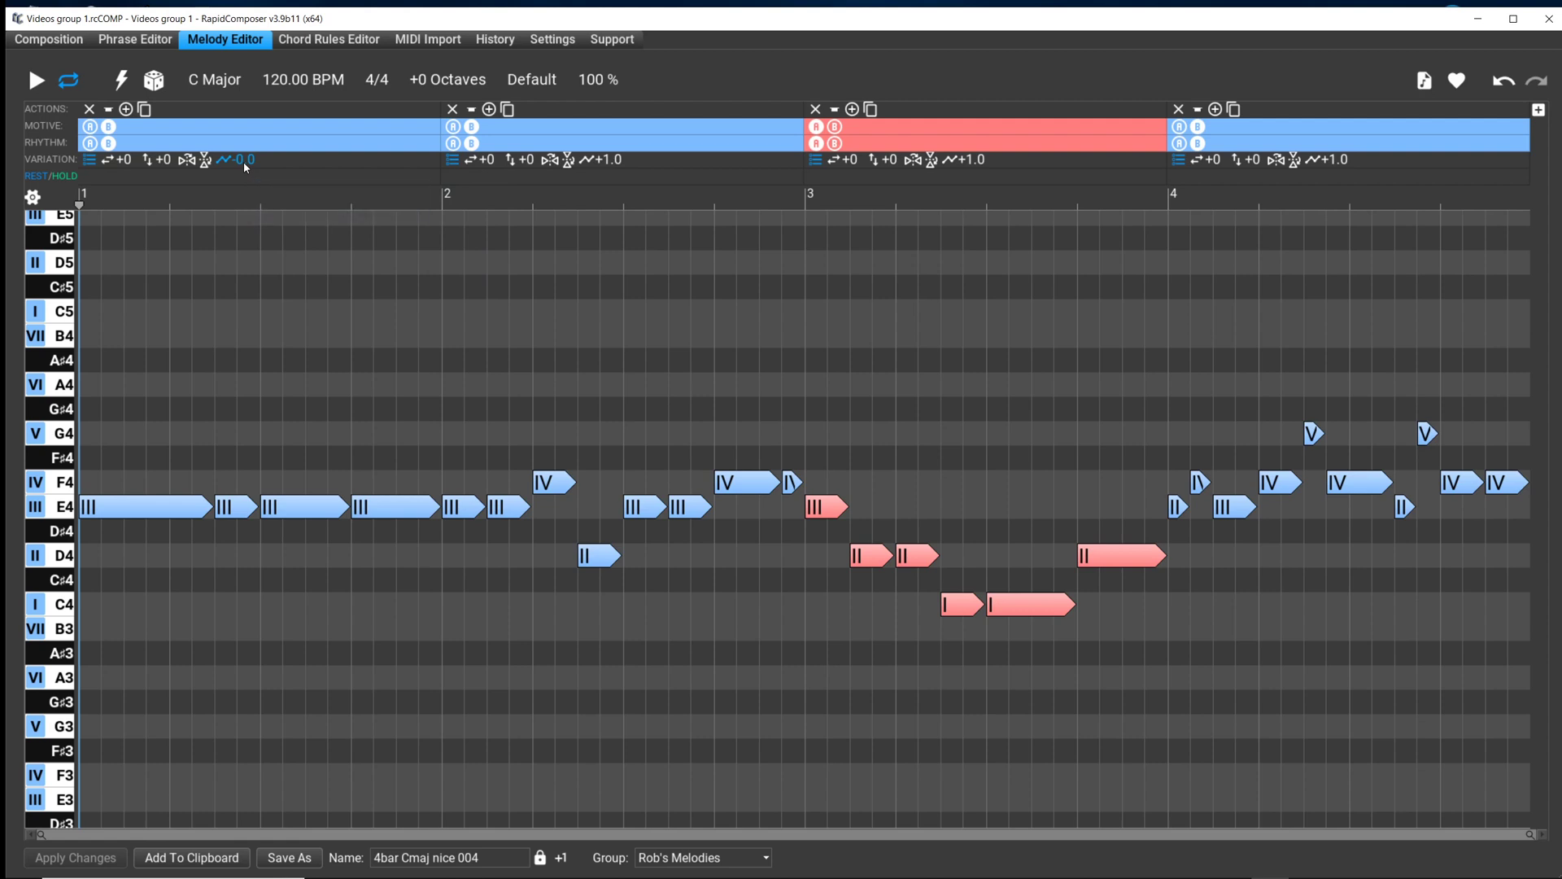
{"action": "left_click_drag", "start_coordinate": [244, 168], "coordinate": [242, 176]}
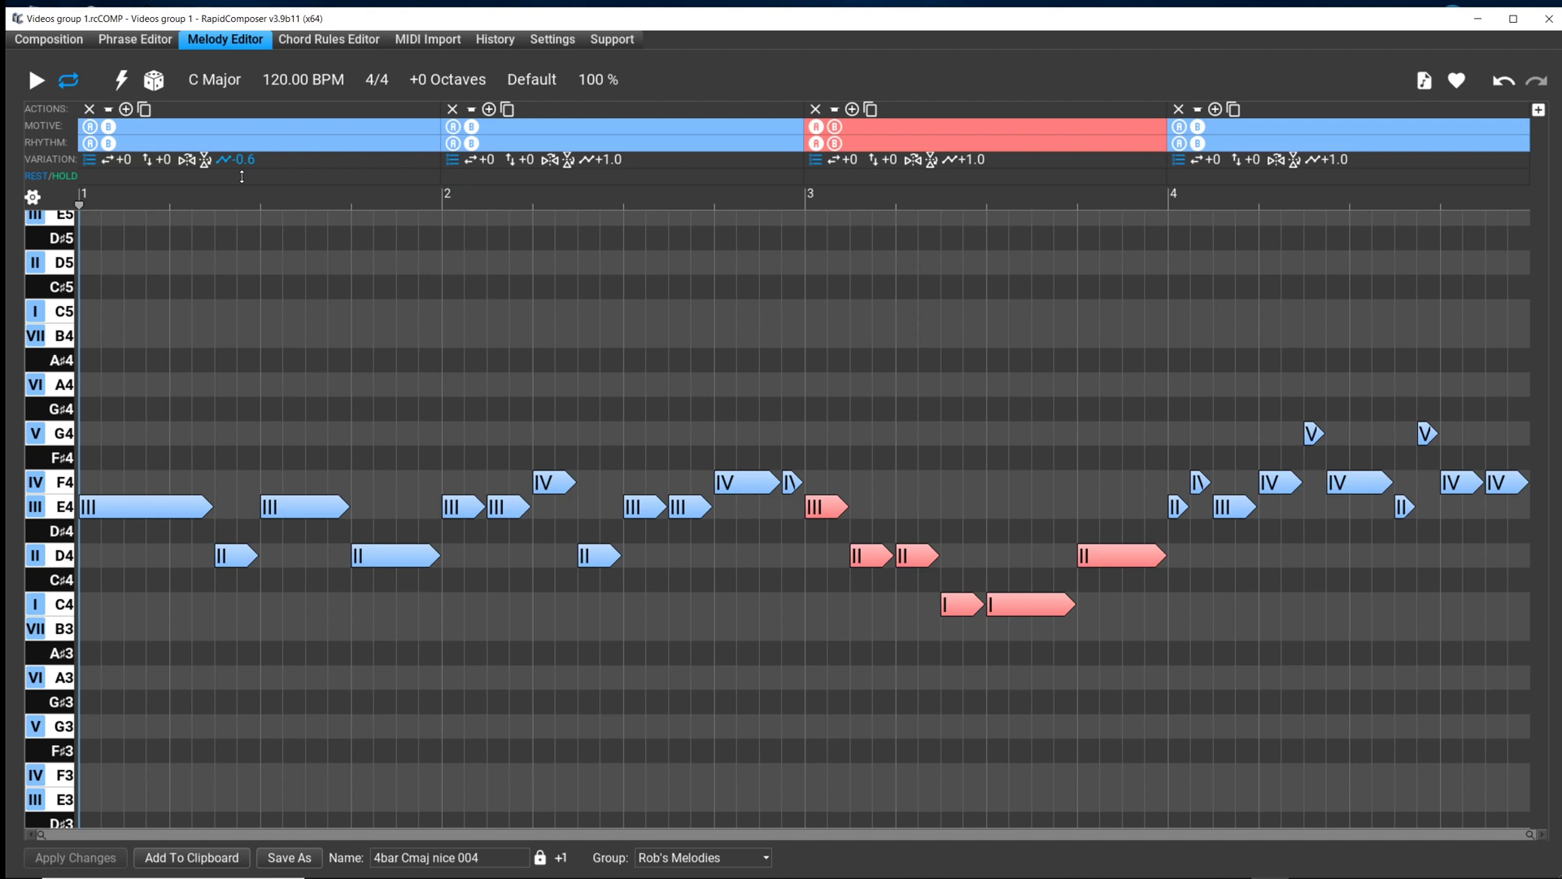
{"action": "mouse_move", "coordinate": [242, 180]}
{"action": "left_mouse_down"}
{"action": "mouse_move", "coordinate": [239, 244]}
{"action": "mouse_move", "coordinate": [242, 167]}
{"action": "left_mouse_up"}
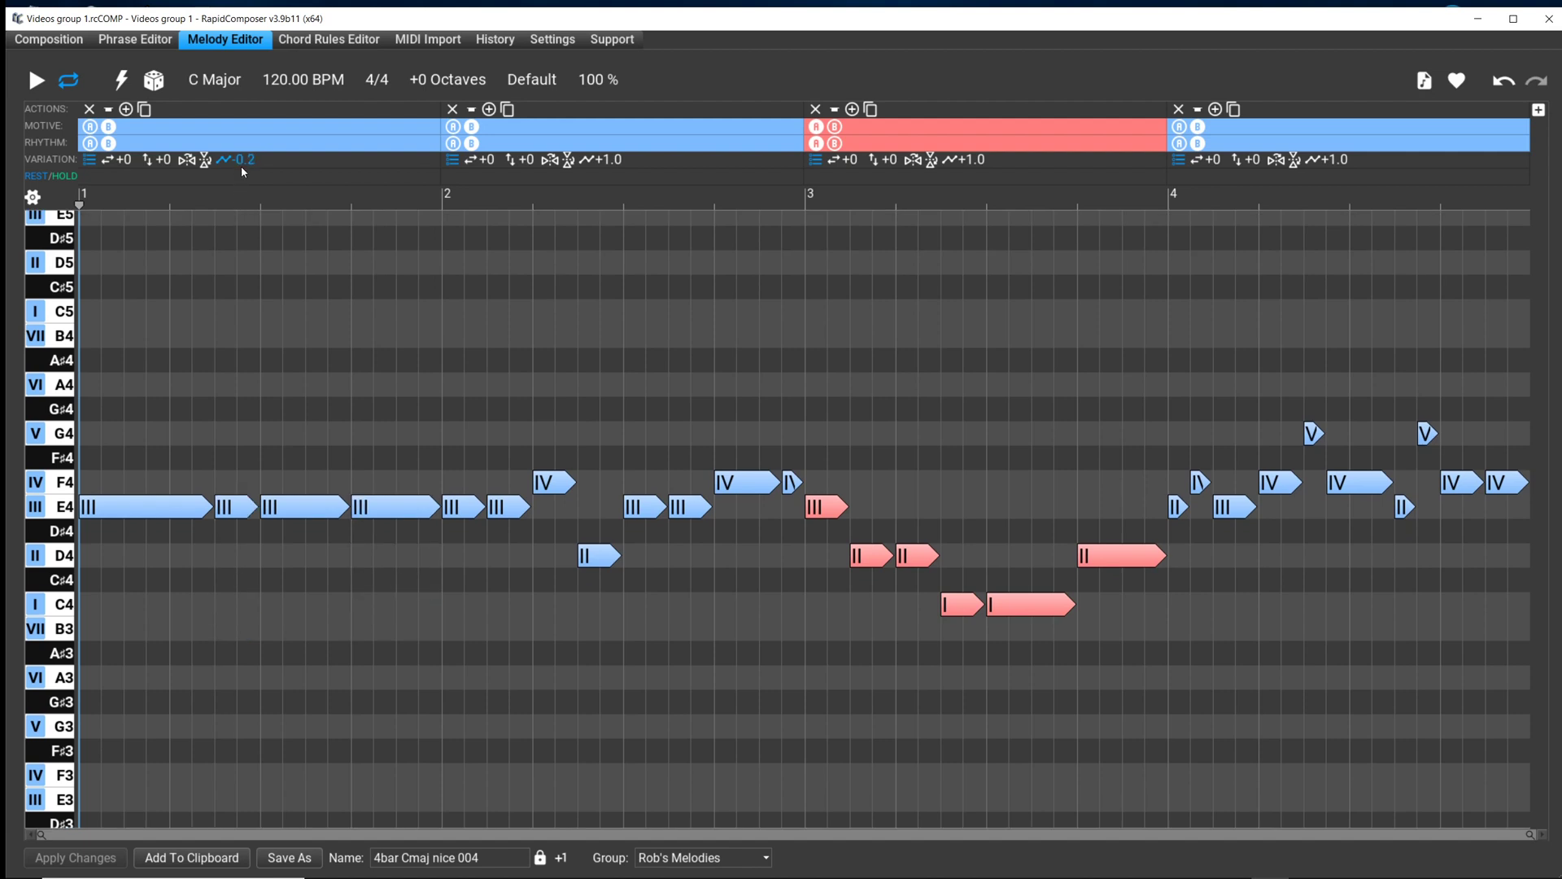
{"action": "left_click", "coordinate": [657, 390]}
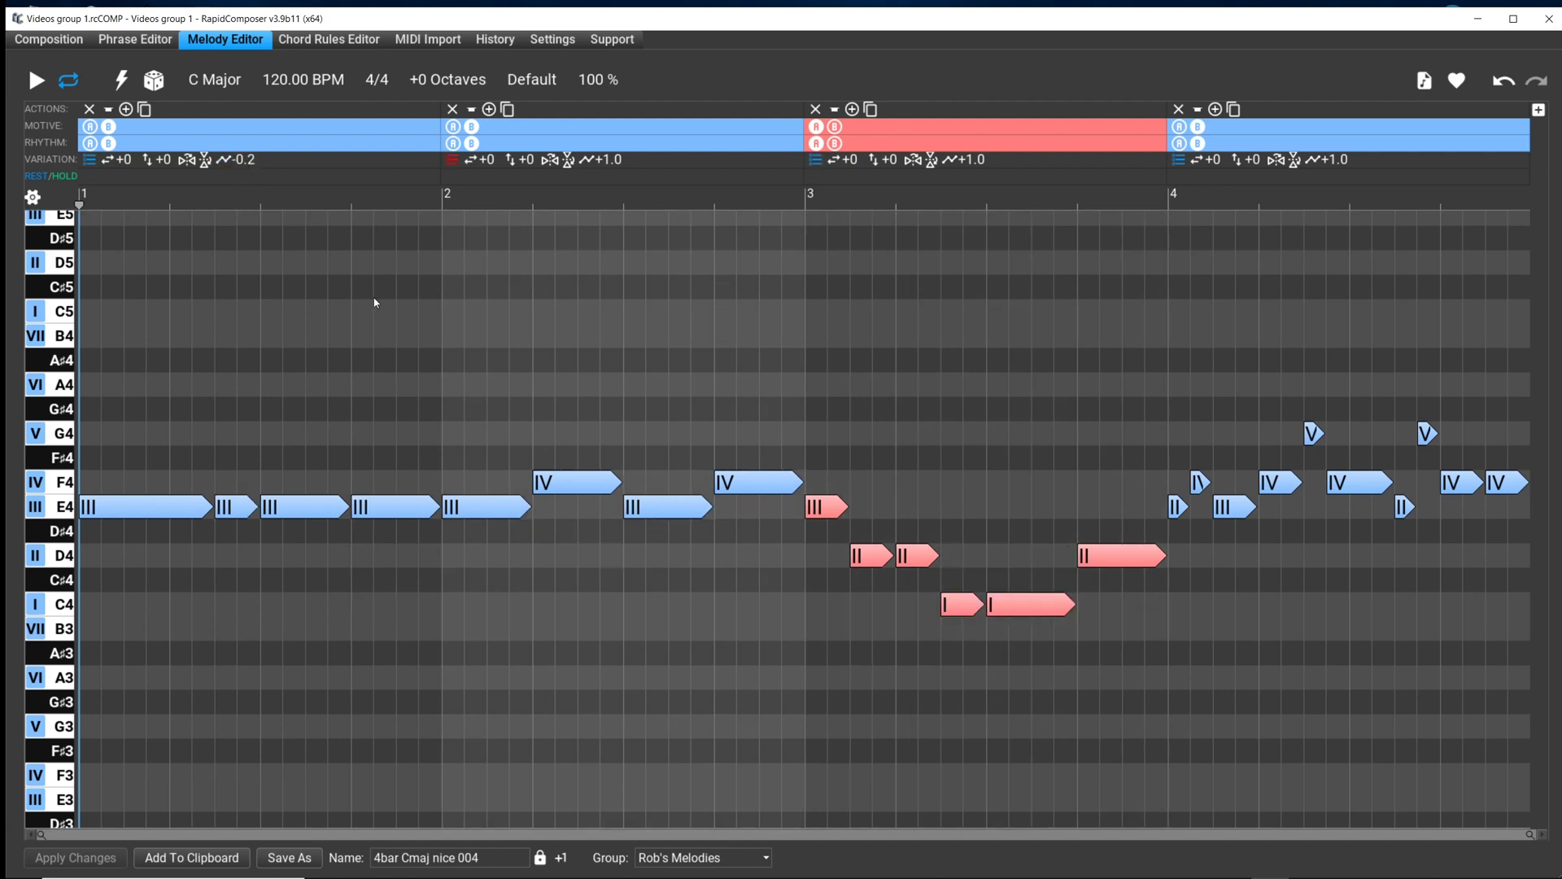
{"action": "key", "text": "ctrl+z"}
{"action": "left_click_drag", "start_coordinate": [236, 160], "coordinate": [241, 132]}
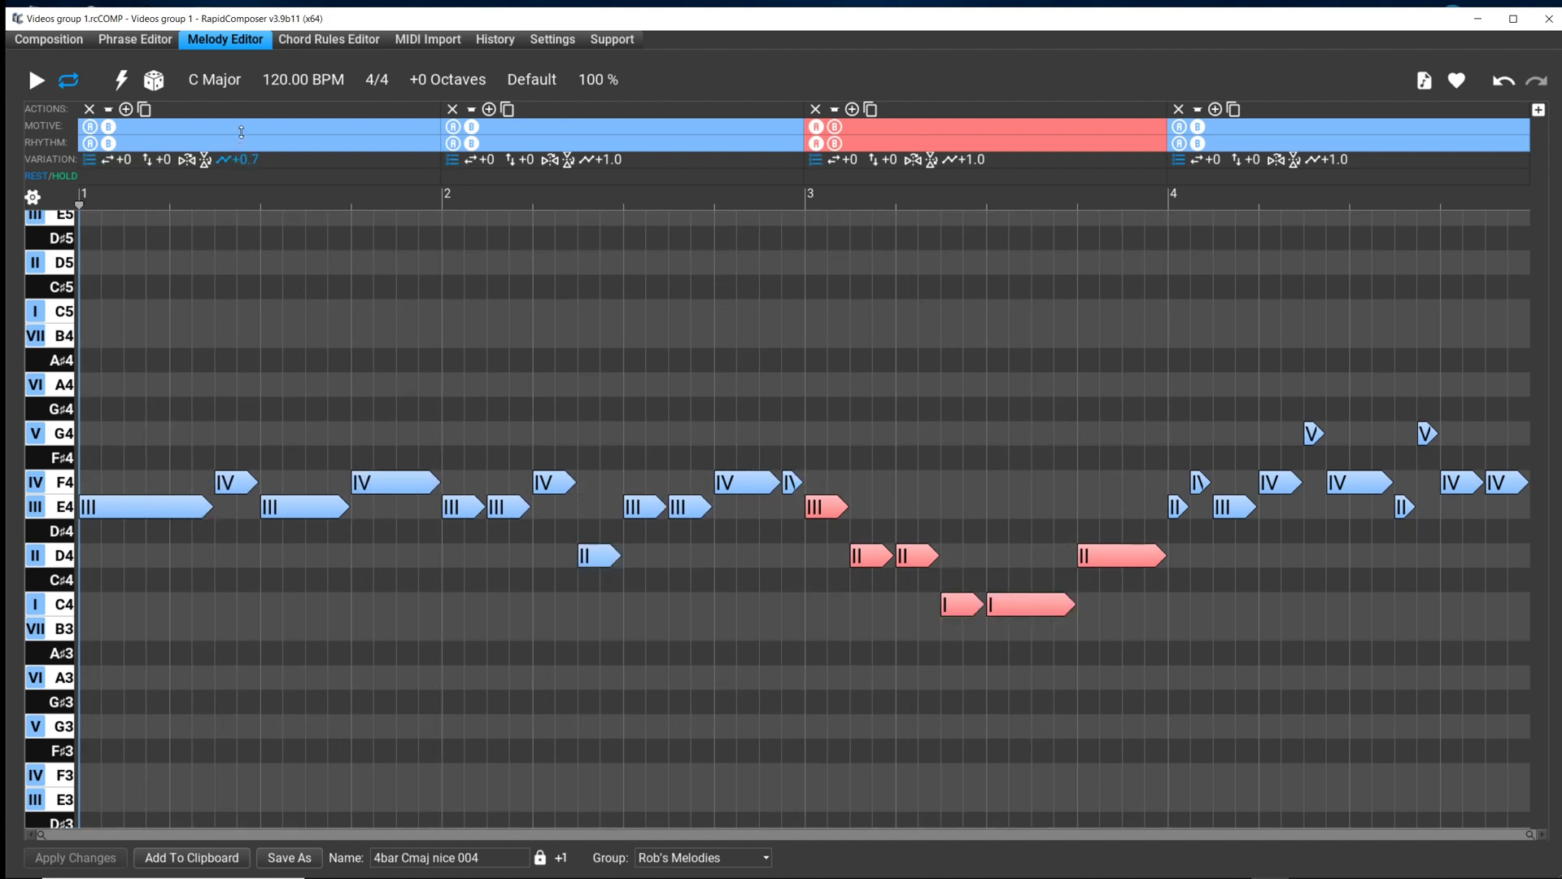
- Examine the underlying melodies of the third and fourth sections without their variations
{"action": "left_click", "coordinate": [895, 522]}
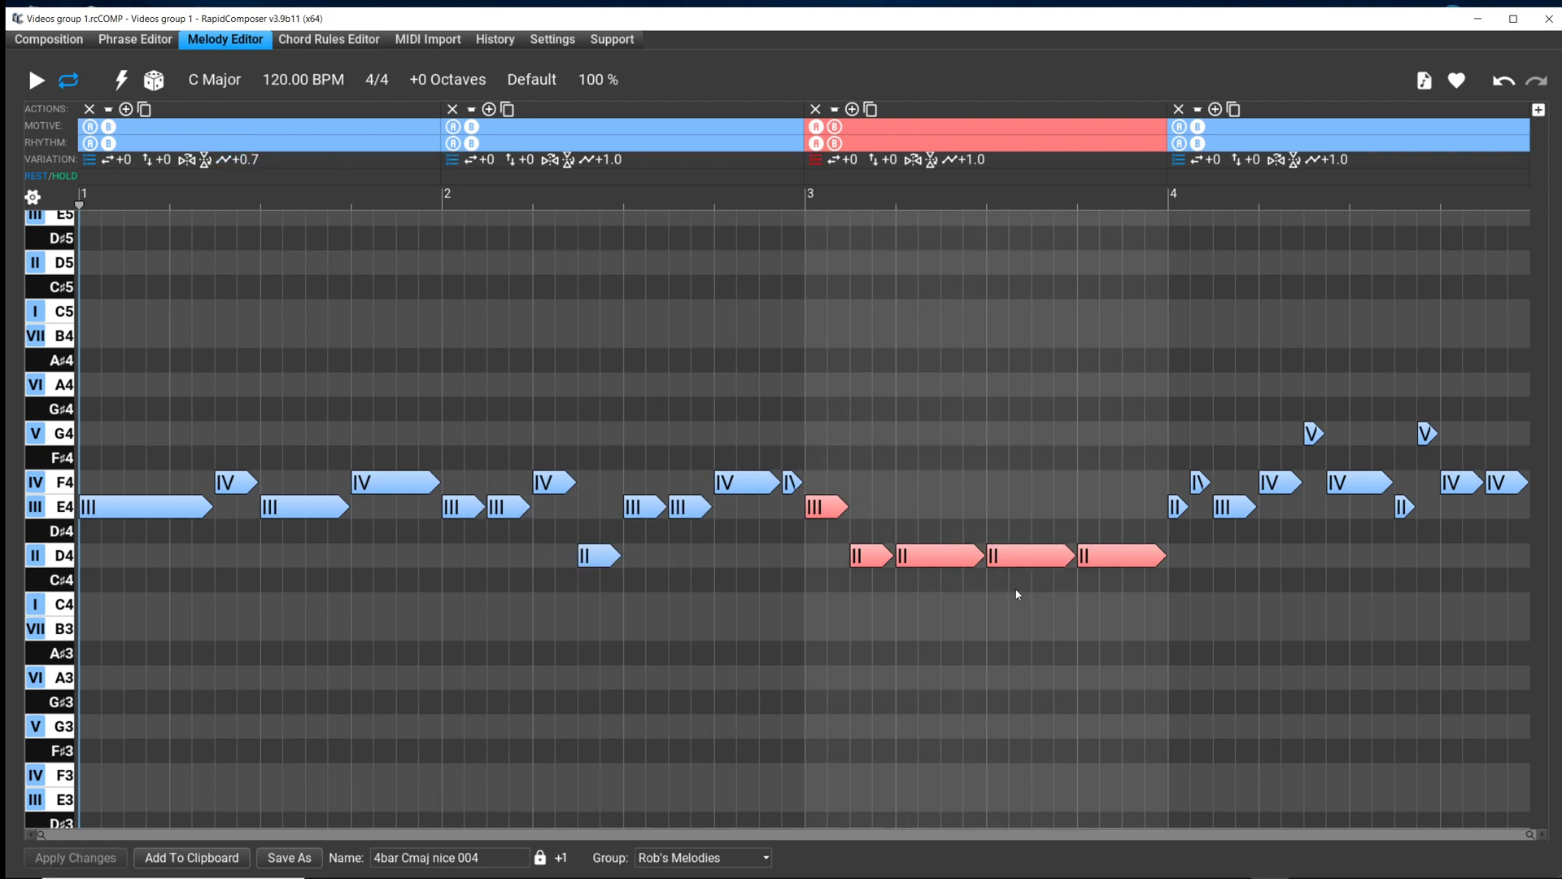
{"action": "key", "text": "ctrl+z"}
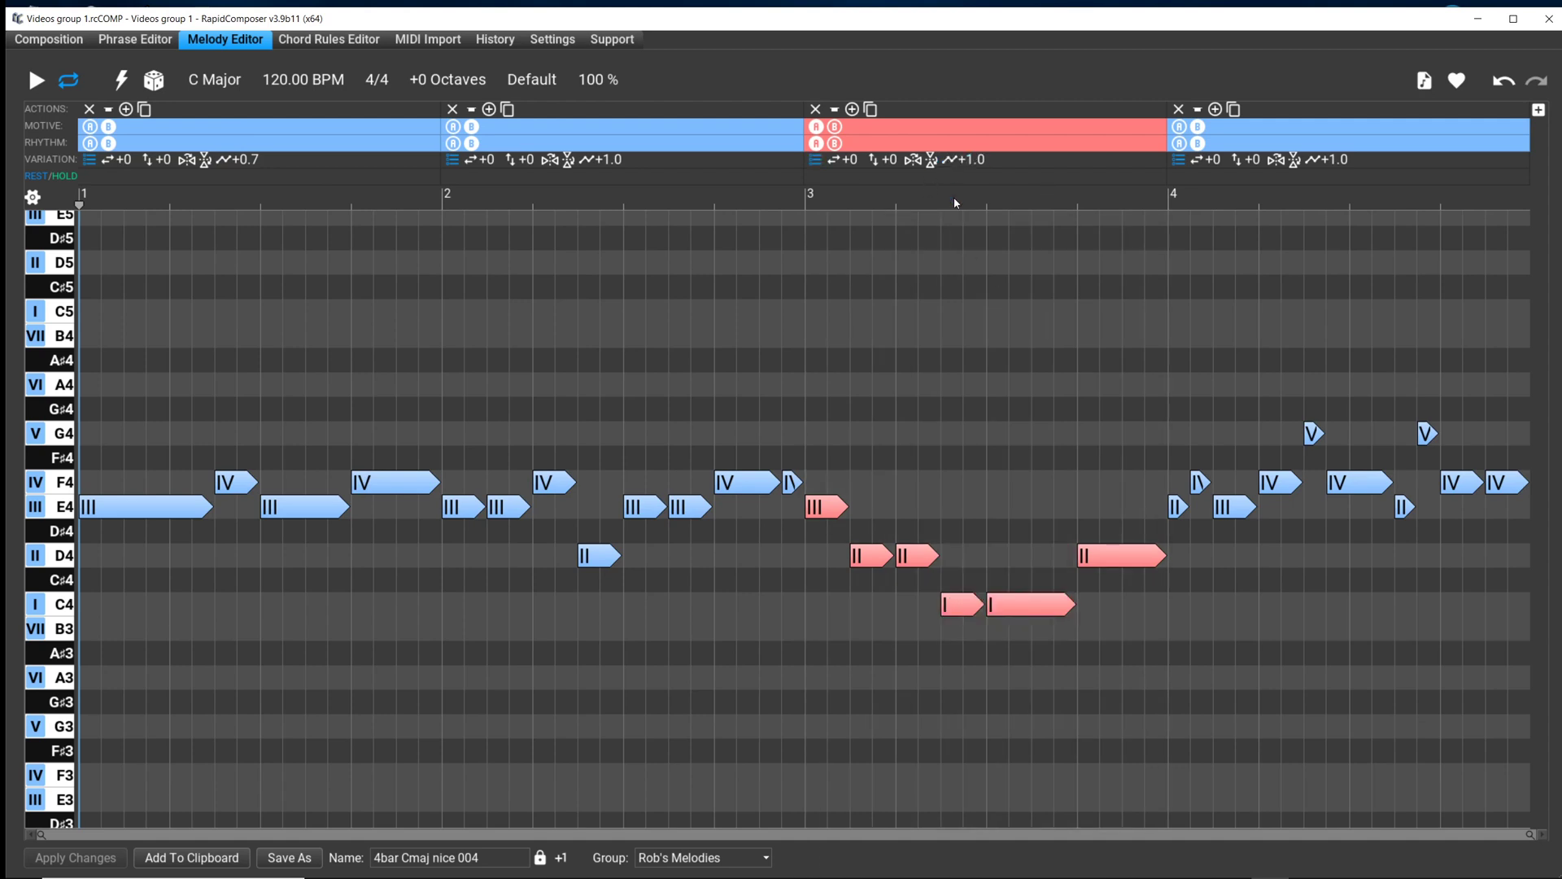
{"action": "left_click", "coordinate": [1178, 160]}
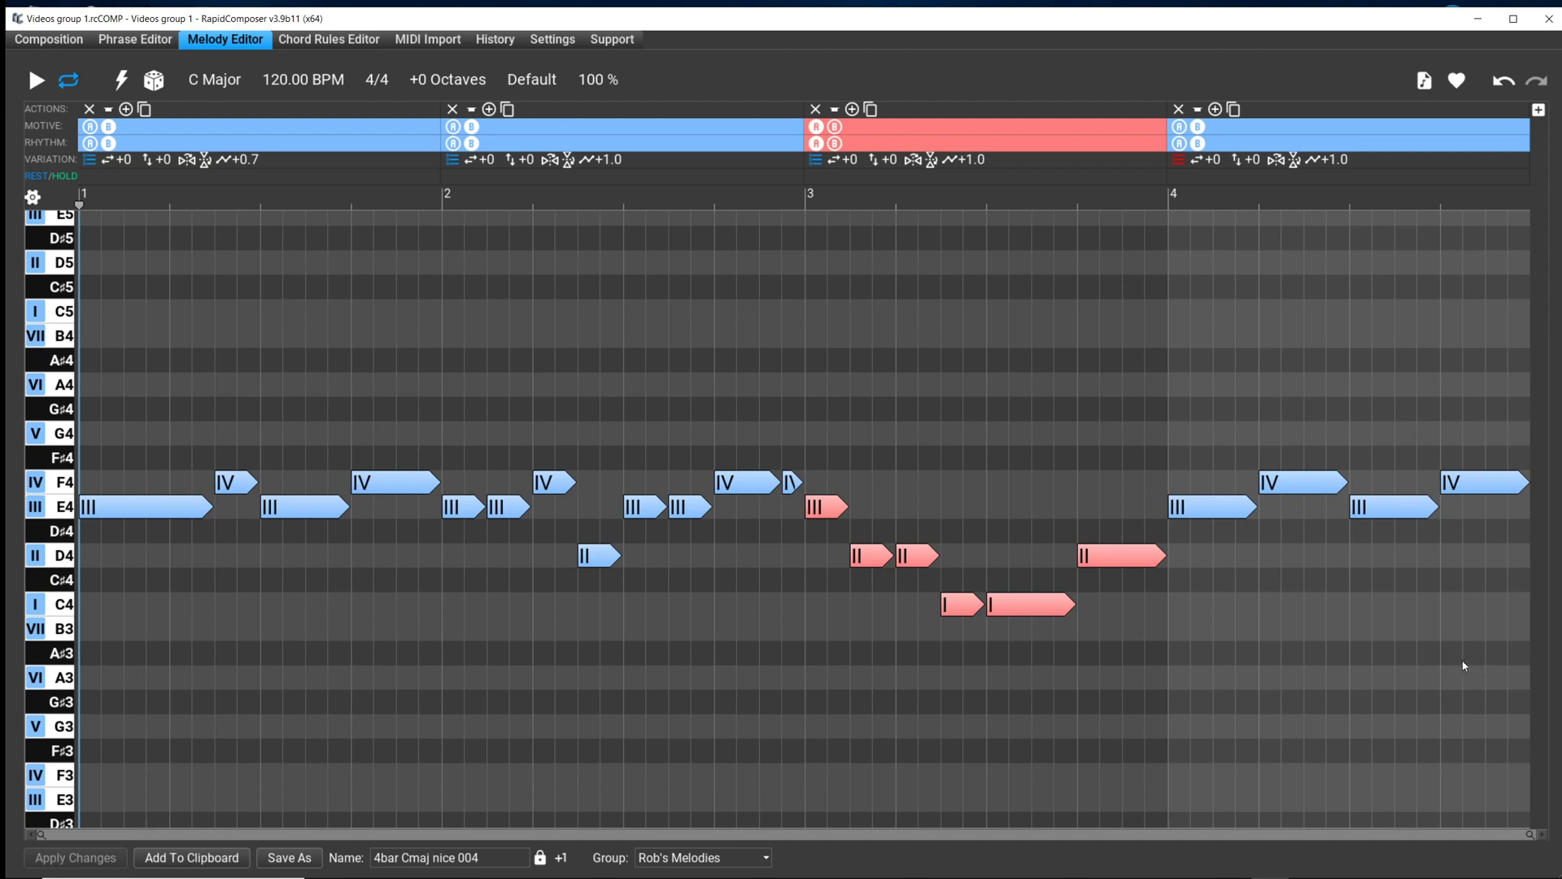
{"action": "key", "text": "ctrl+z"}
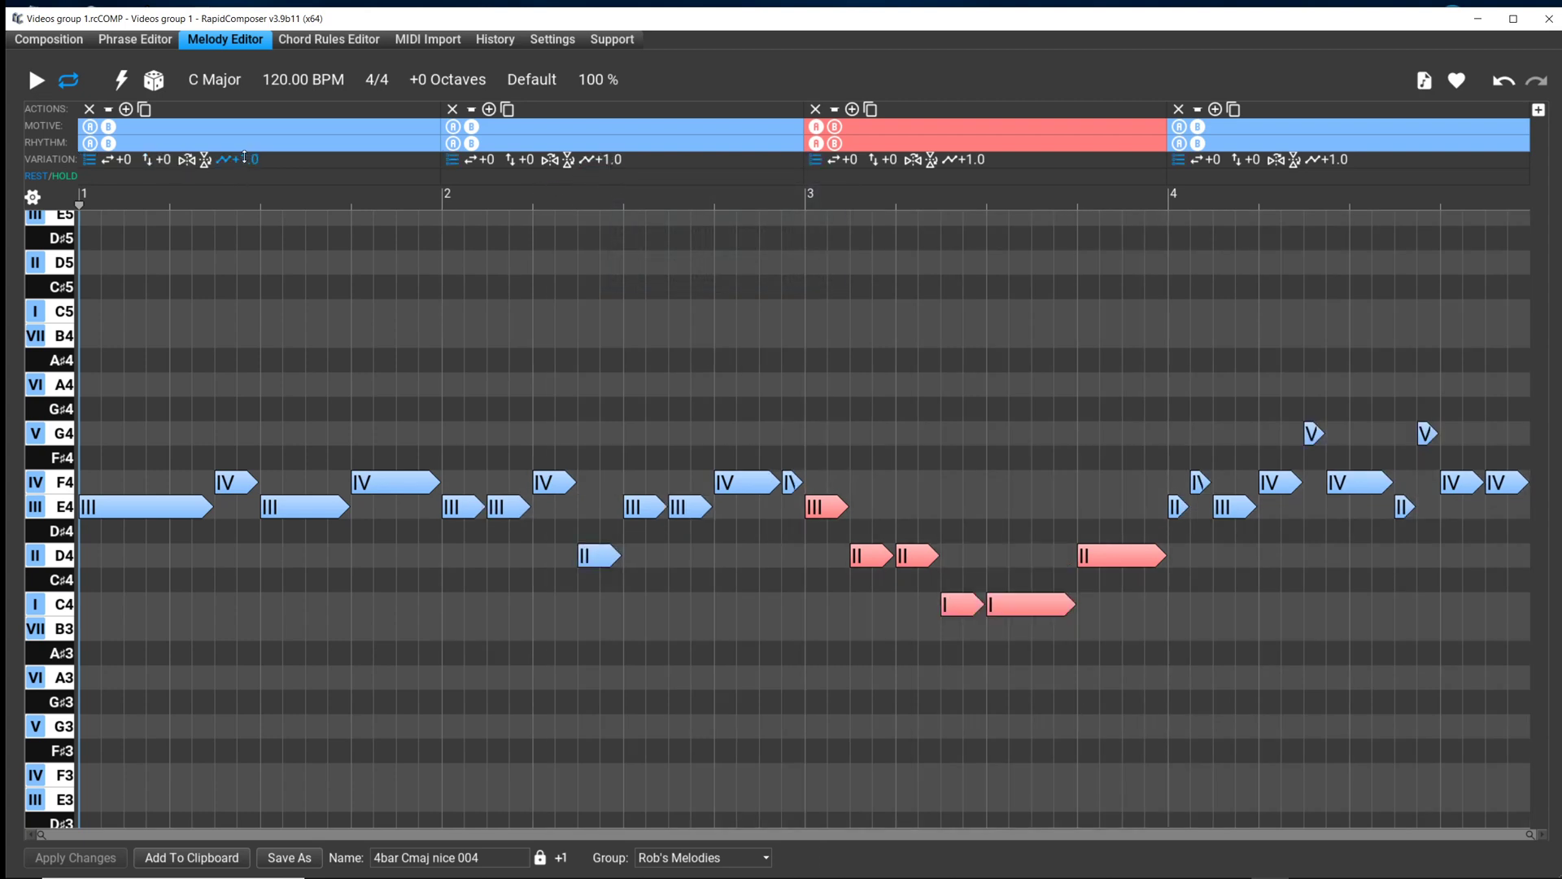
- Set the first section's contour transformation to +1.0
{"action": "scroll", "coordinate": [242, 160], "scroll_direction": "up", "scroll_amount": 2}
{"action": "scroll", "coordinate": [241, 160], "scroll_direction": "up", "scroll_amount": 3}
{"action": "left_click_drag", "start_coordinate": [245, 153], "coordinate": [242, 159]}
{"action": "scroll", "coordinate": [242, 160], "scroll_direction": "up", "scroll_amount": 3}
- Try contour transformation values of +2.0, -1.6, +0.5 and 0.0 on the third section
{"action": "left_click_drag", "start_coordinate": [964, 158], "coordinate": [984, 130]}
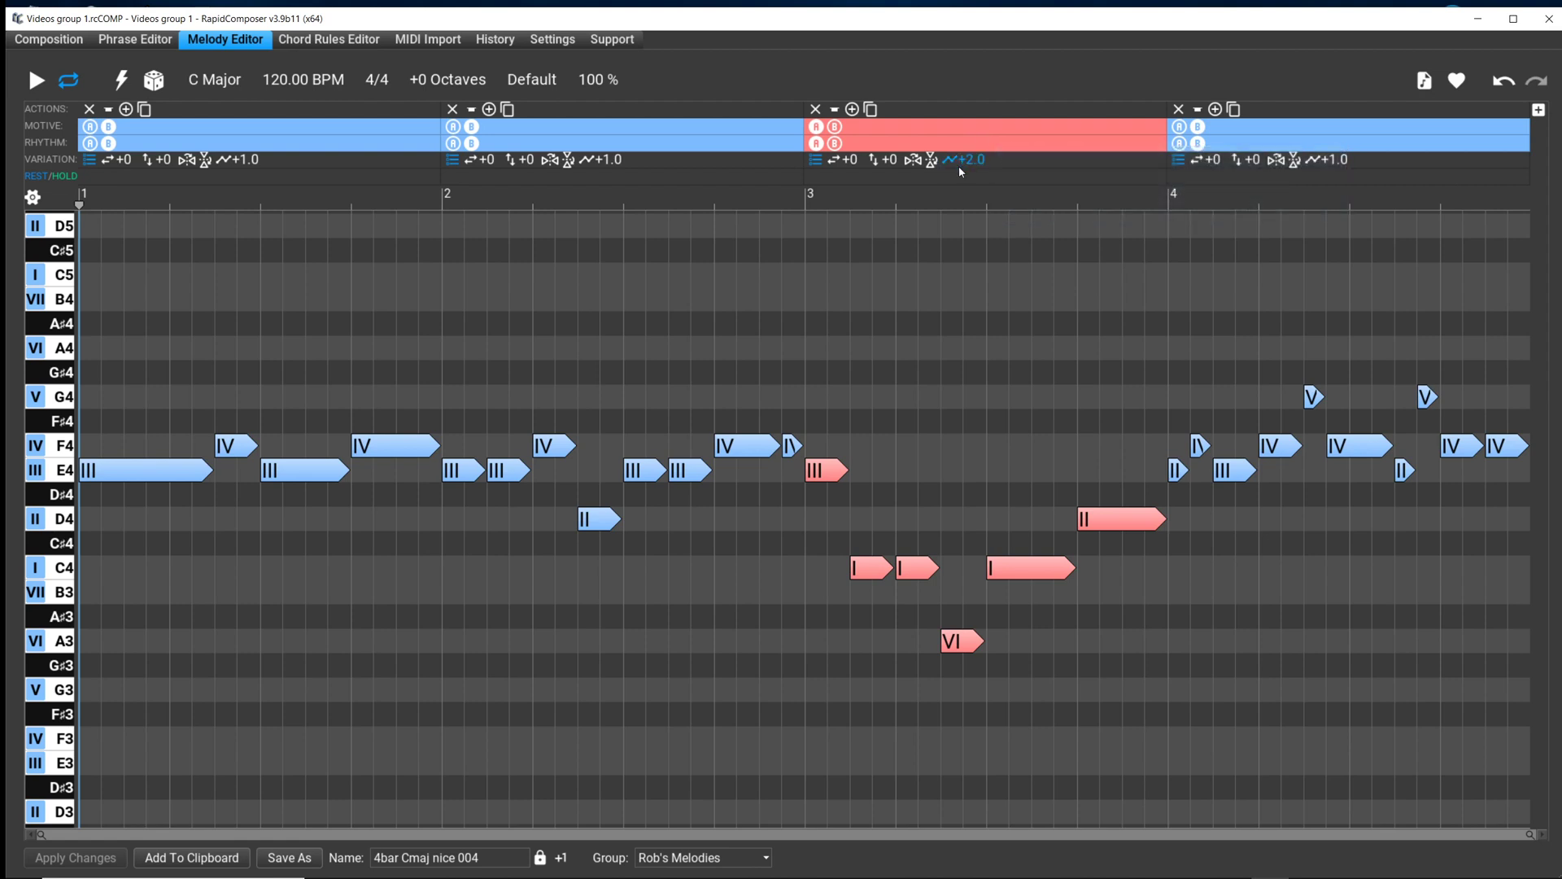
{"action": "left_click_drag", "start_coordinate": [960, 162], "coordinate": [978, 253]}
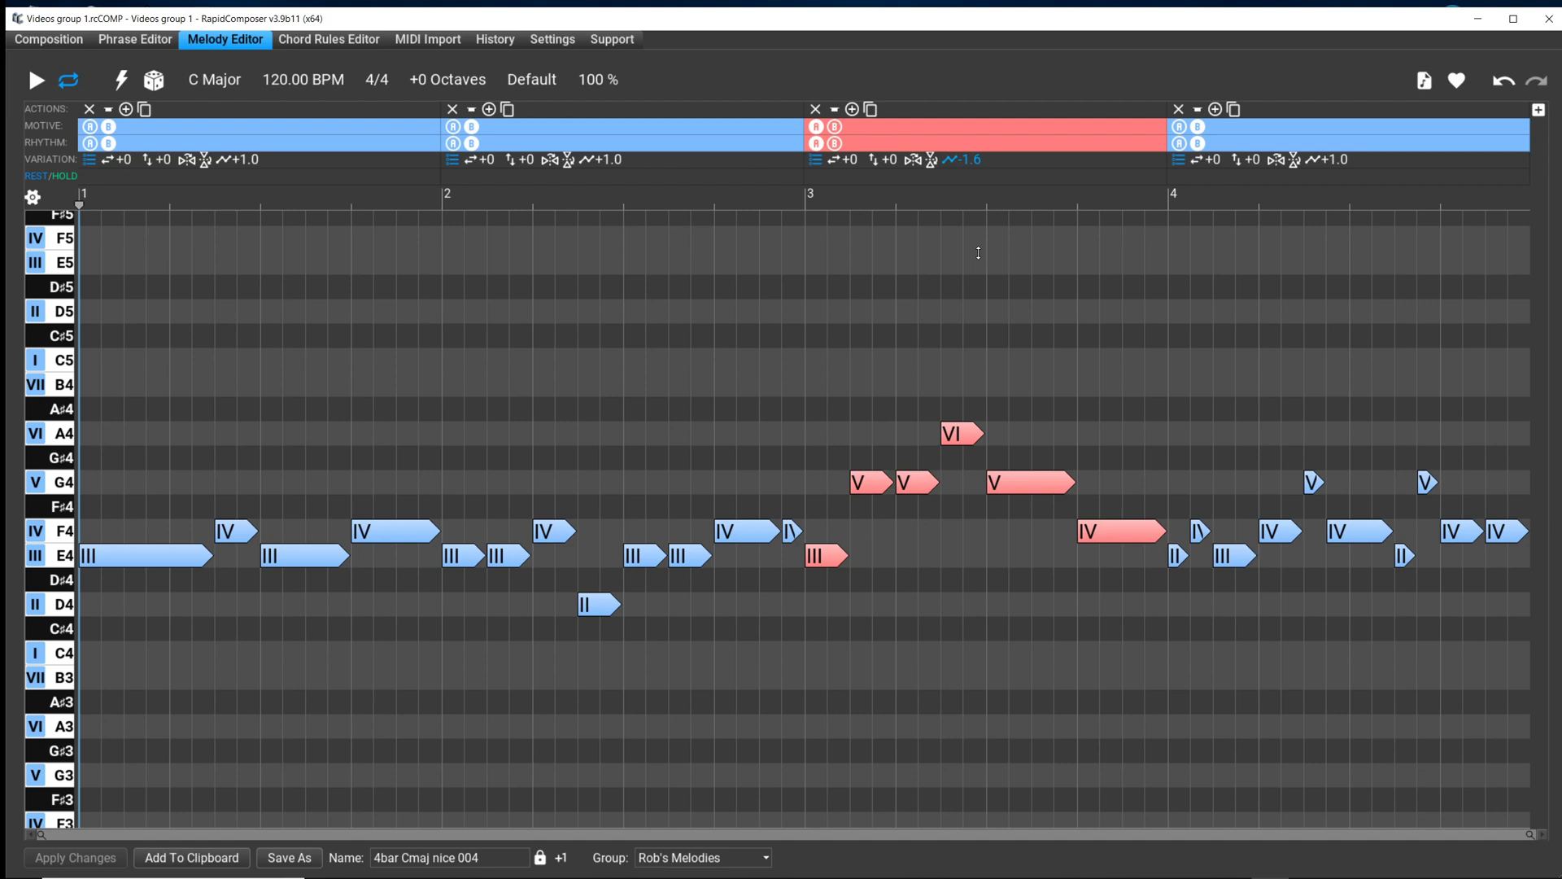
{"action": "left_click_drag", "start_coordinate": [978, 253], "coordinate": [1011, 199]}
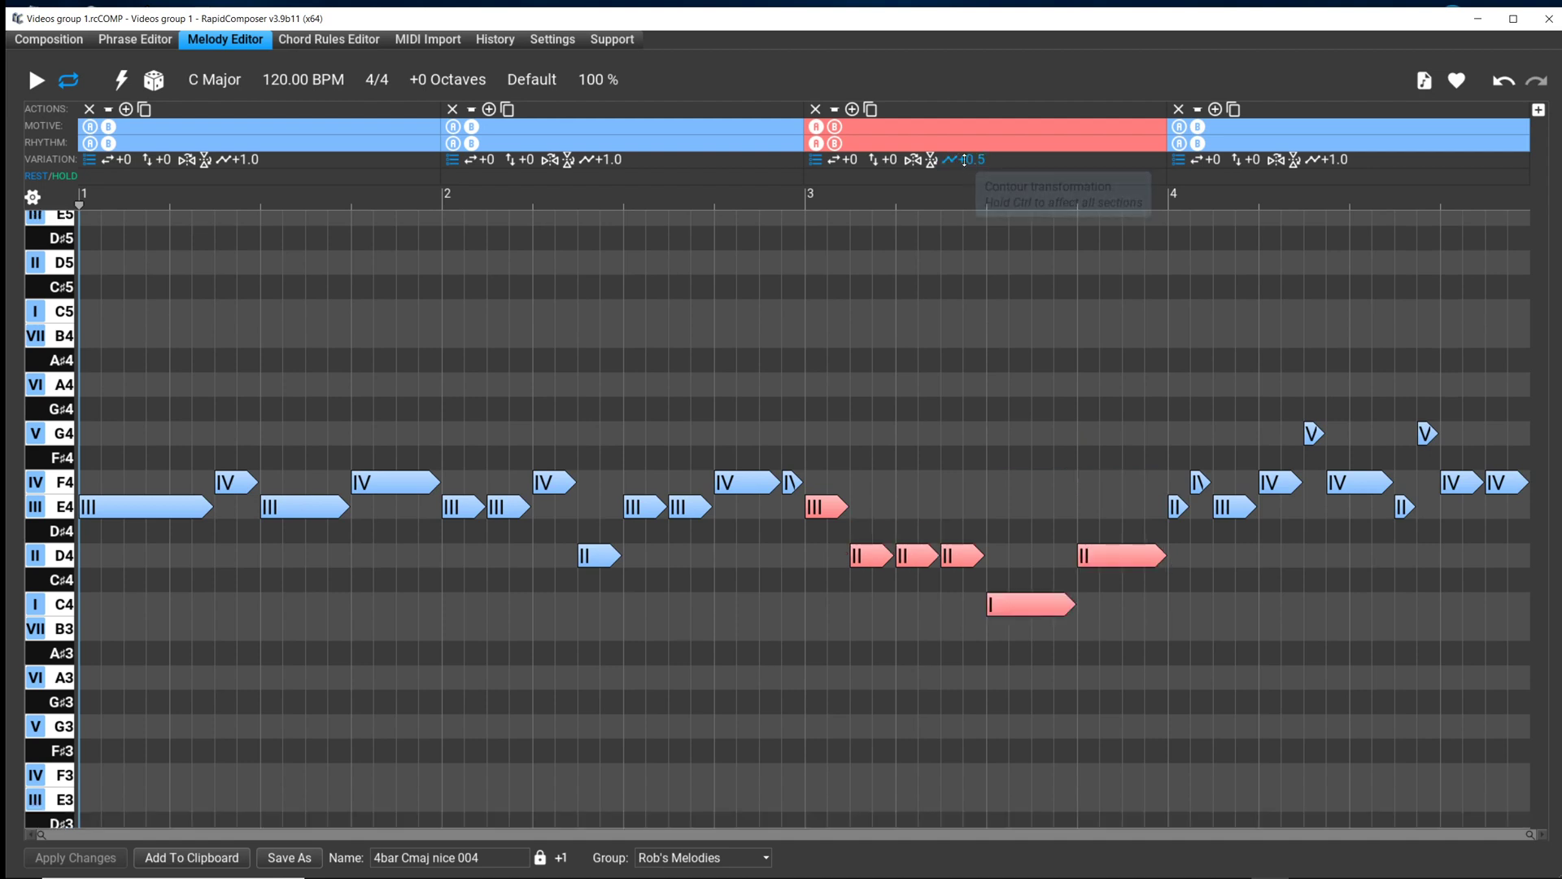
{"action": "scroll", "coordinate": [967, 165], "scroll_direction": "down", "scroll_amount": 2}
{"action": "scroll", "coordinate": [967, 162], "scroll_direction": "down", "scroll_amount": 3}
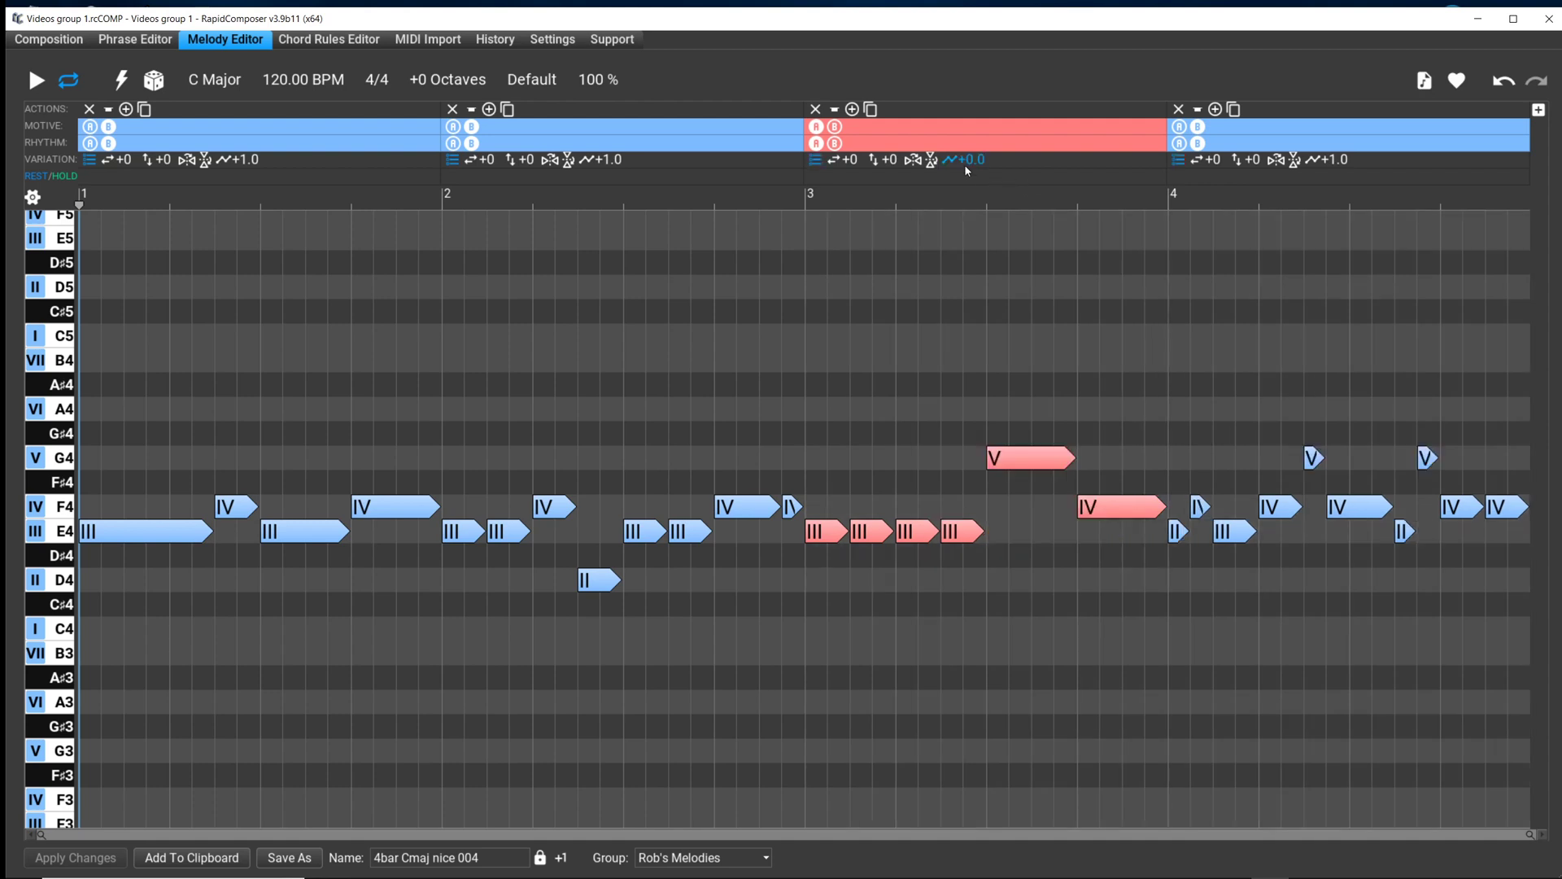
- Set the third section's contour transformation to -1.5, start looped playback, and lower the value to -2.9
{"action": "left_click_drag", "start_coordinate": [967, 163], "coordinate": [975, 205]}
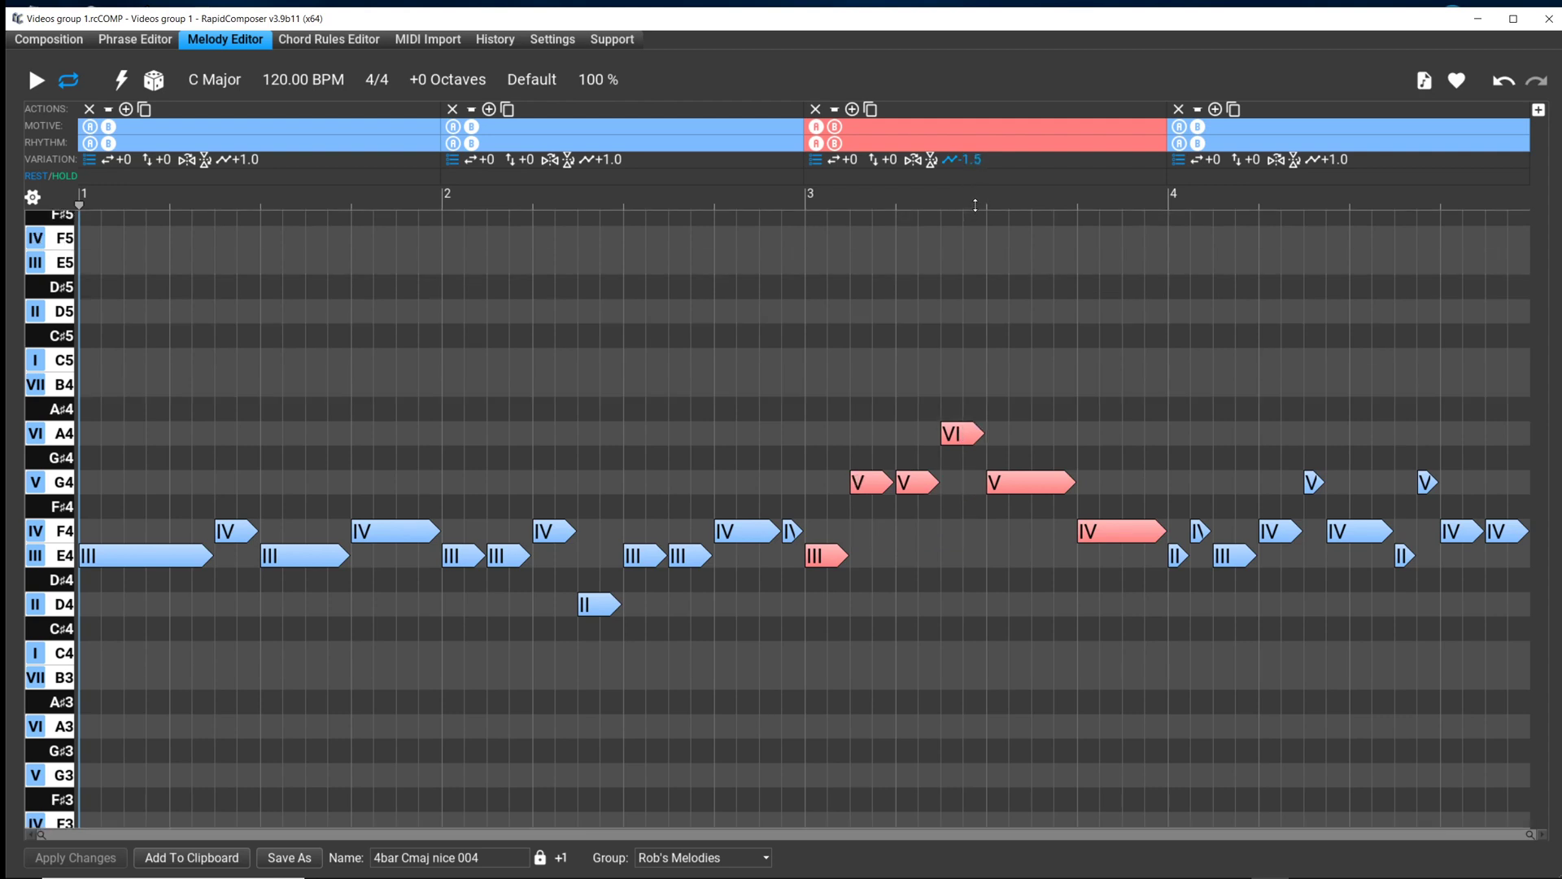
{"action": "left_click", "coordinate": [36, 79]}
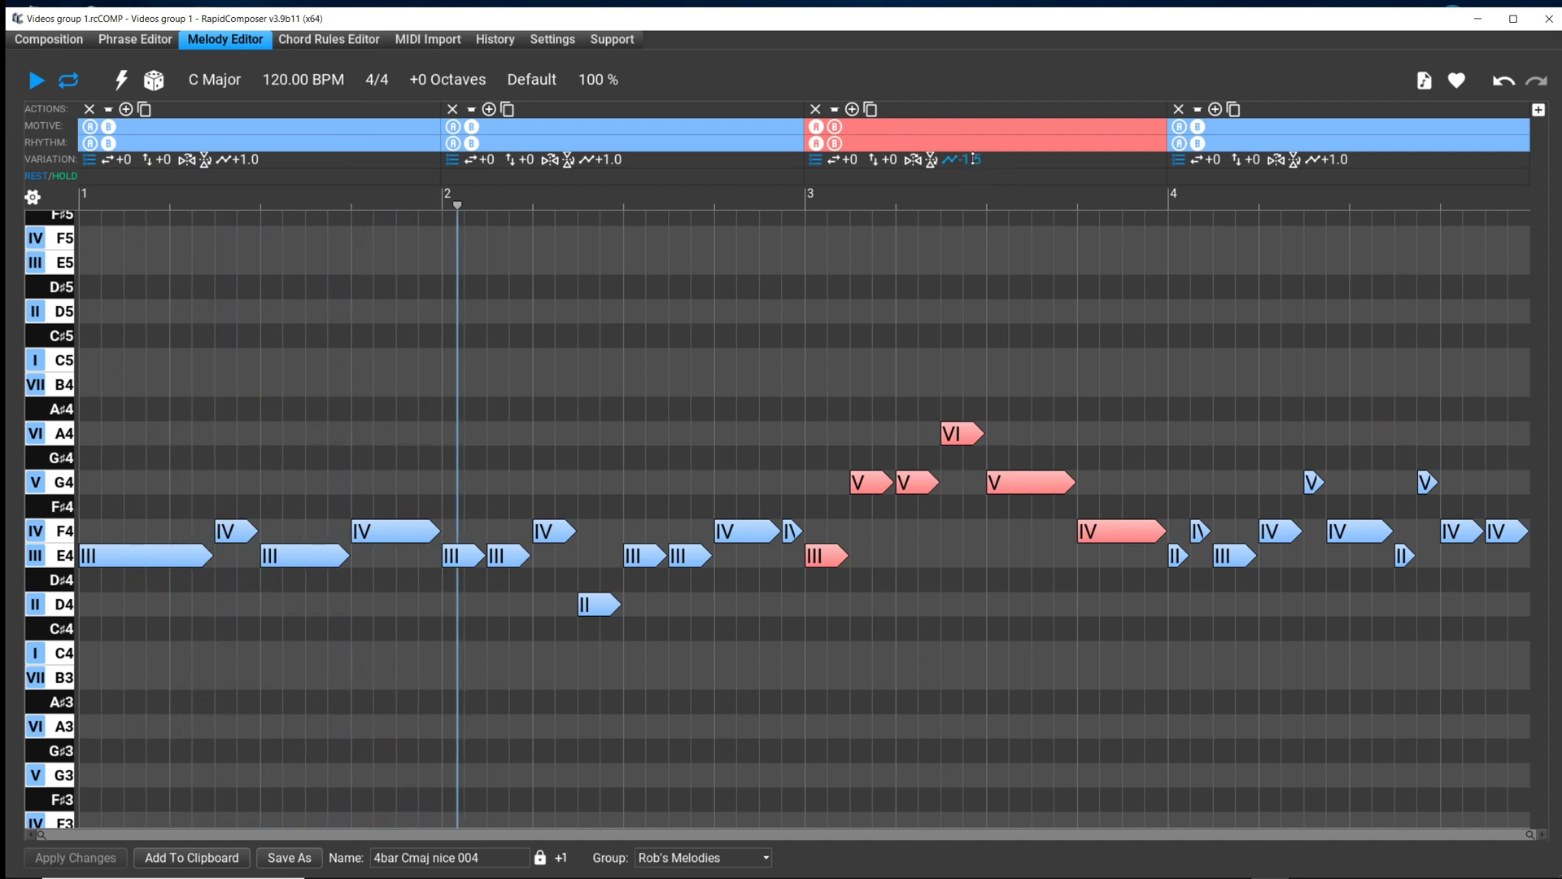
{"action": "left_click_drag", "start_coordinate": [973, 159], "coordinate": [967, 193]}
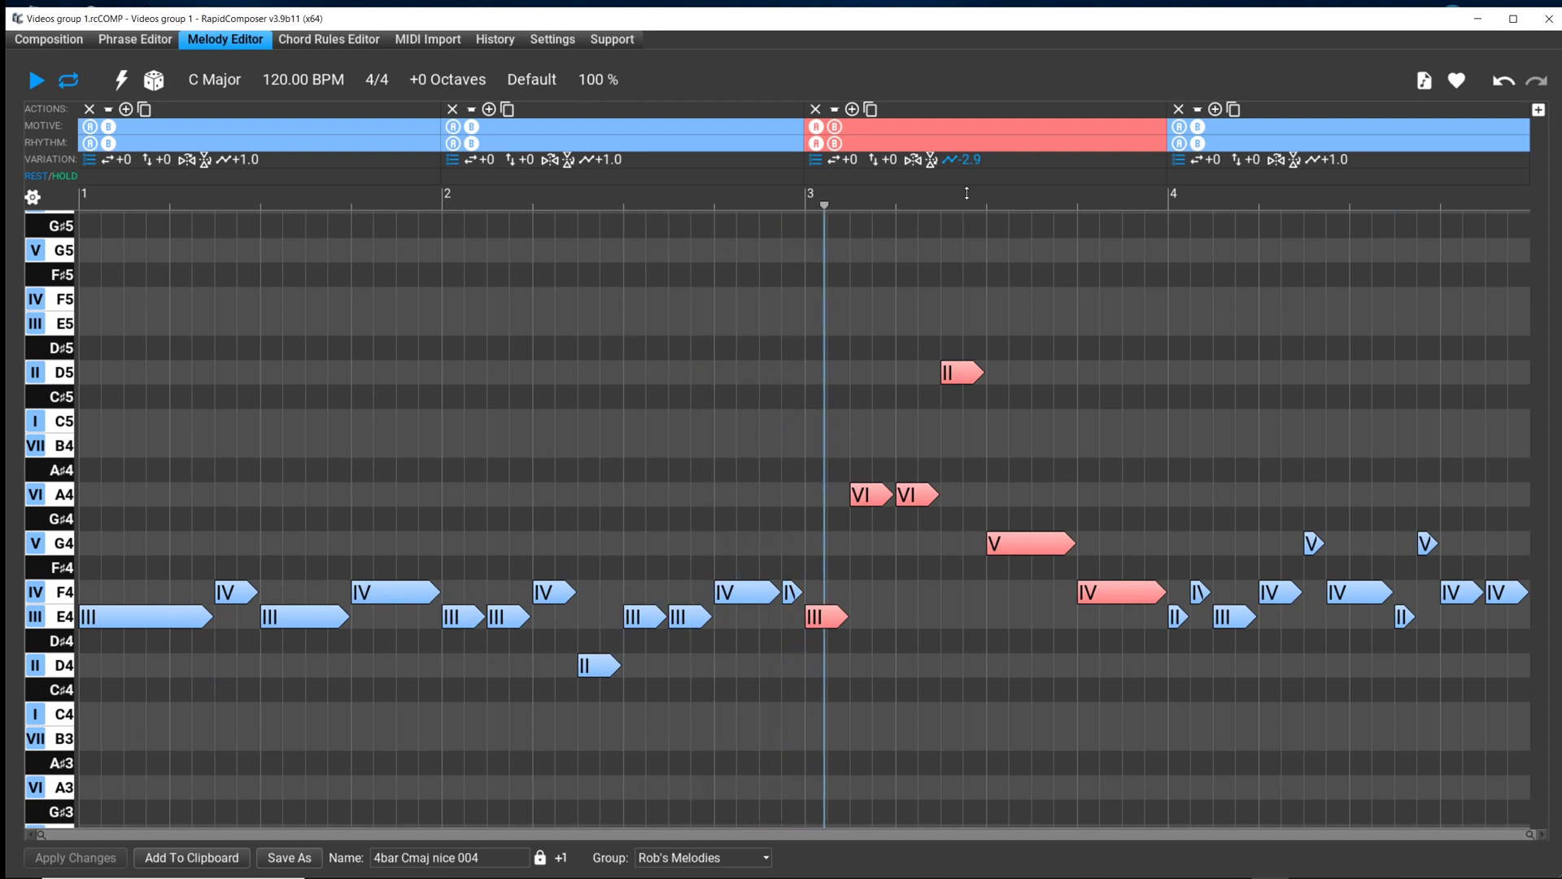
- Raise the third section's contour transformation gradually through -0.6, -0.4 and +0.1 to +0.8 during playback
{"action": "left_click_drag", "start_coordinate": [966, 193], "coordinate": [978, 132]}
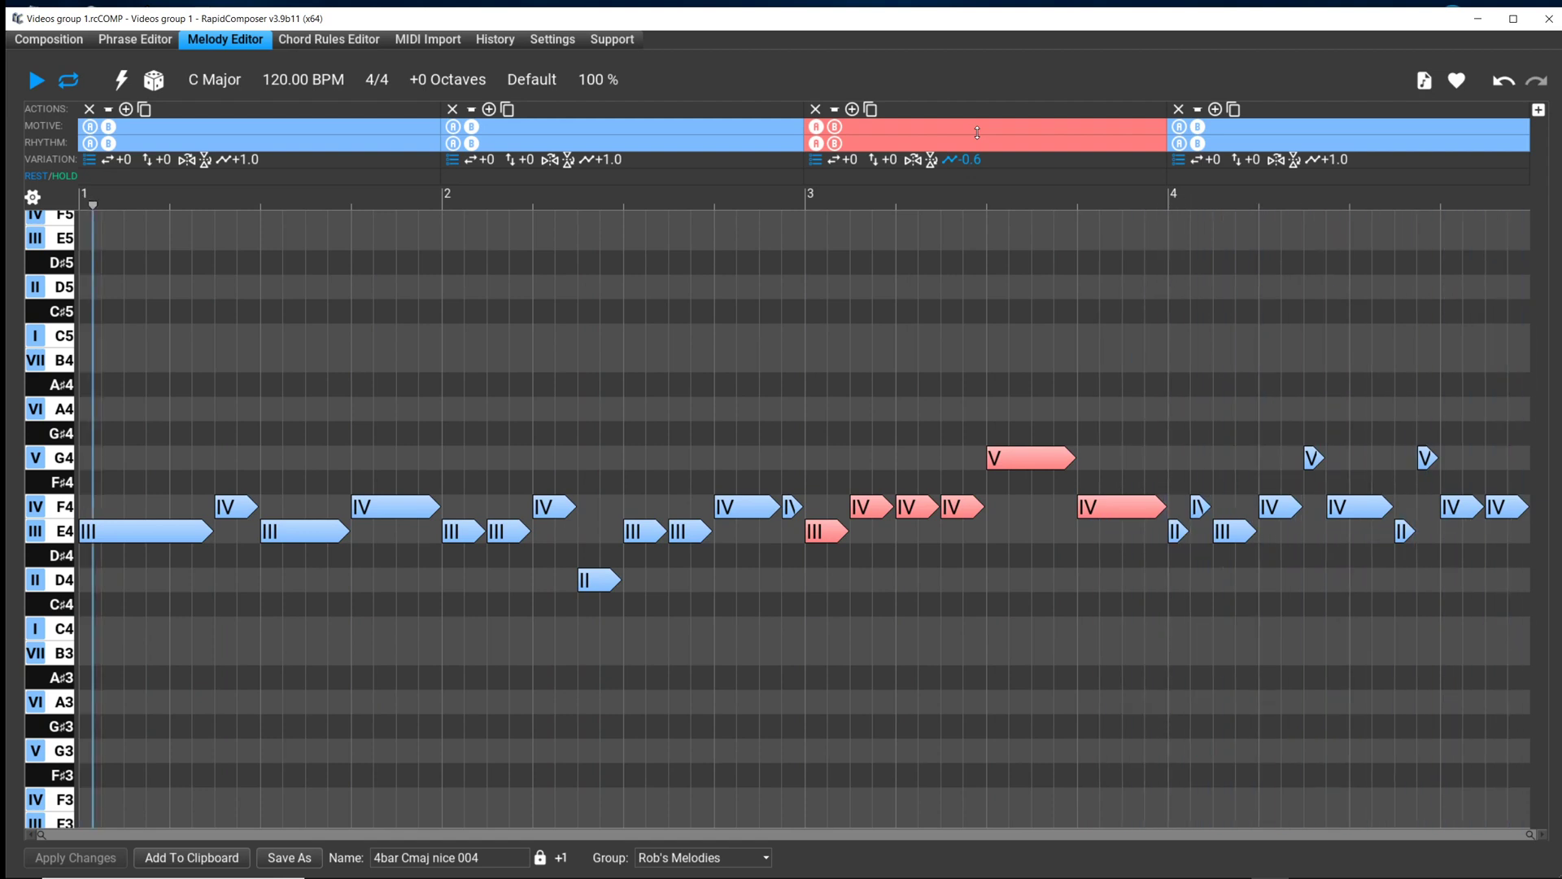
{"action": "left_click_drag", "start_coordinate": [977, 132], "coordinate": [978, 129]}
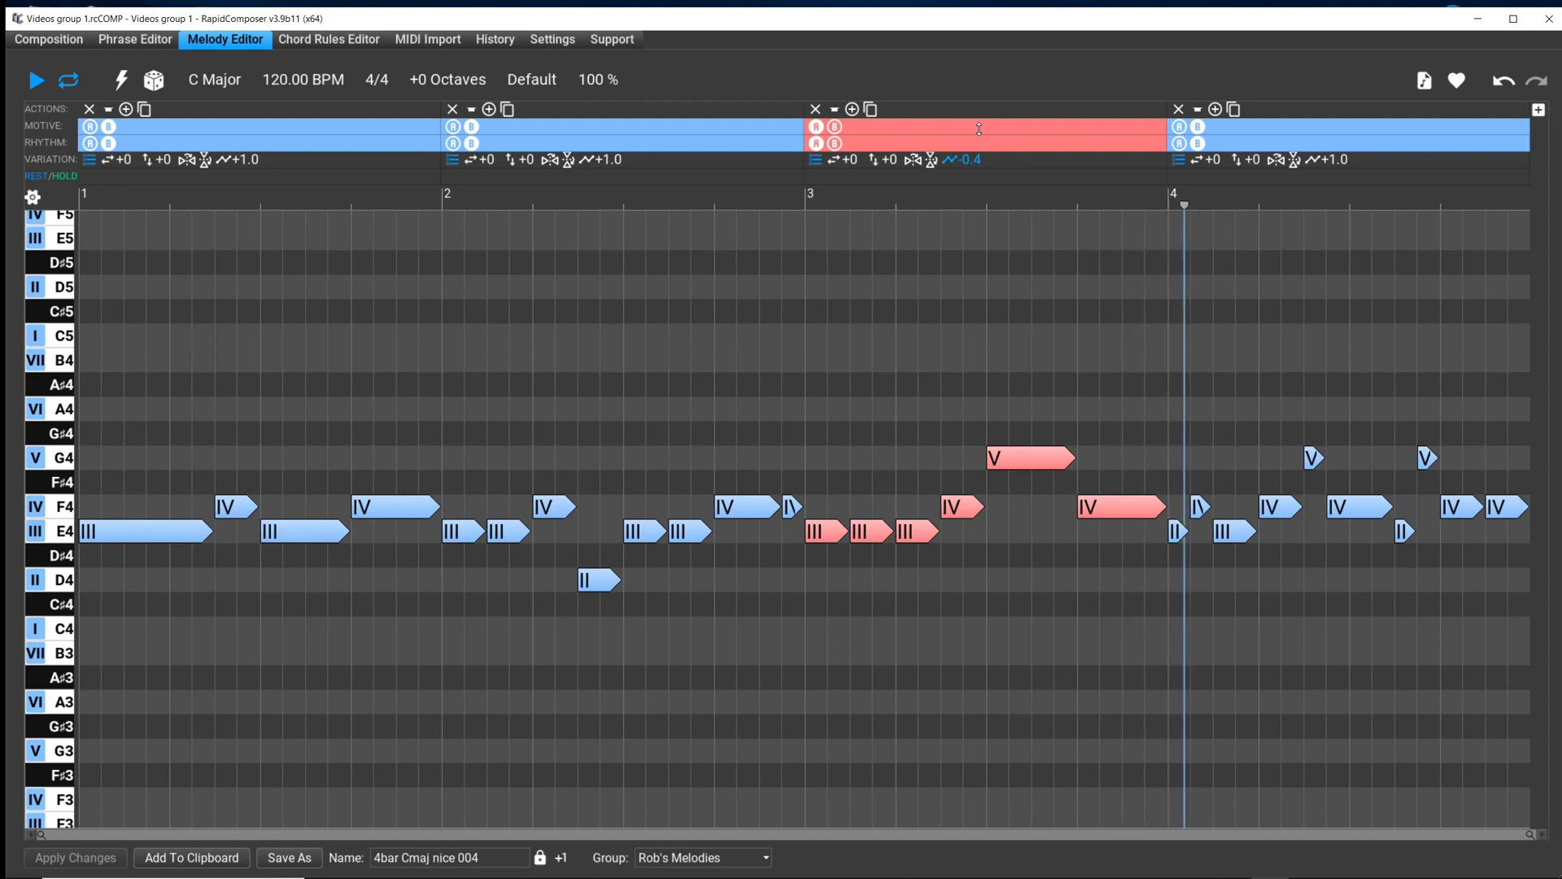
{"action": "left_click_drag", "start_coordinate": [978, 129], "coordinate": [982, 116]}
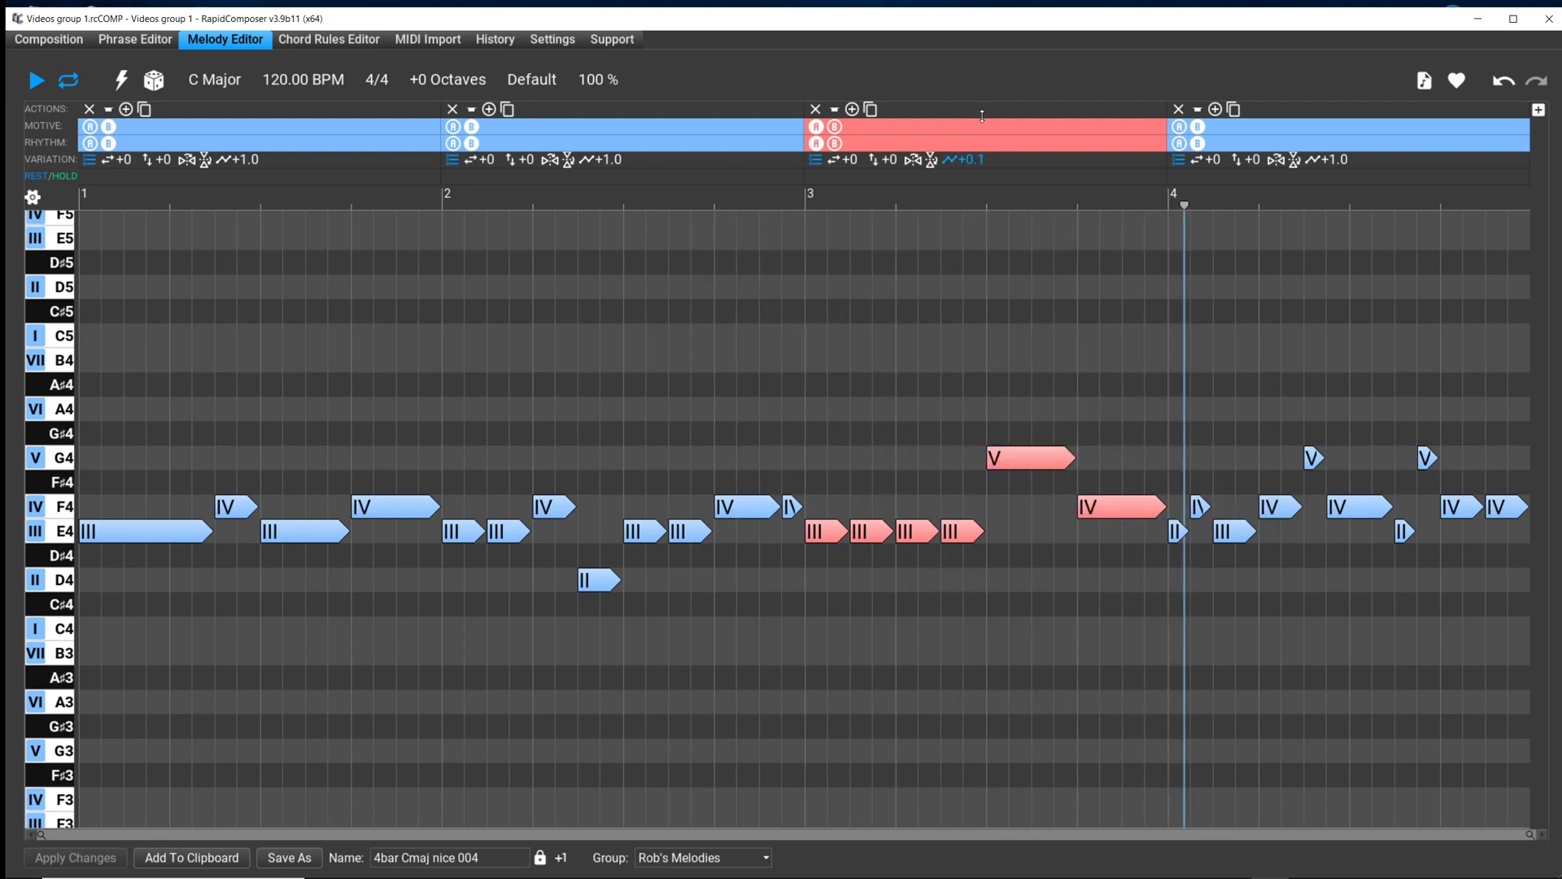
{"action": "left_click_drag", "start_coordinate": [982, 122], "coordinate": [986, 98]}
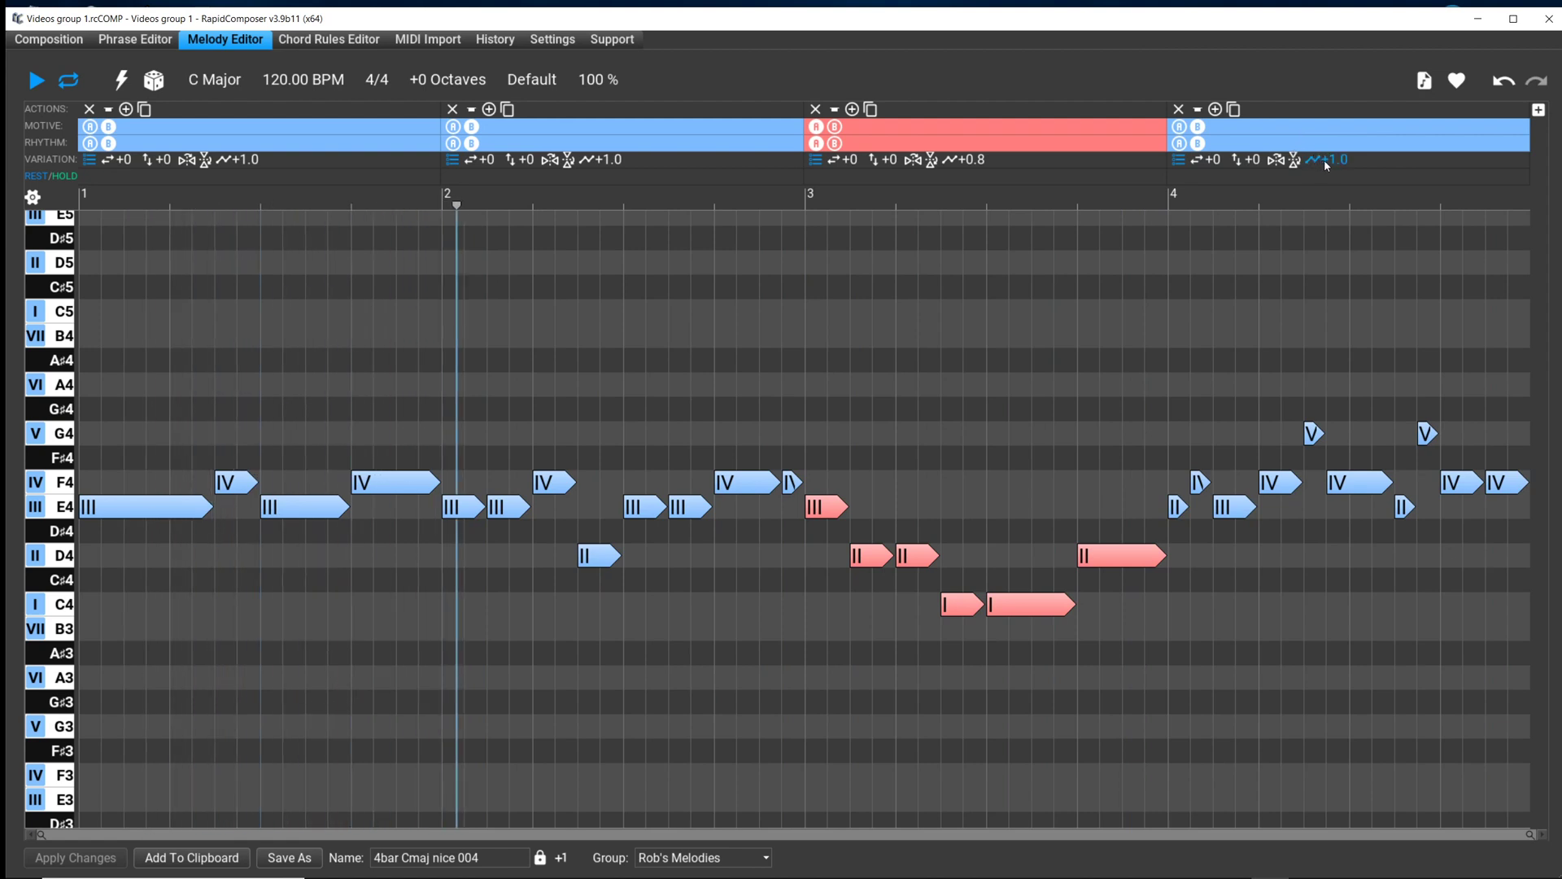
- Try contour transformation values of +1.7, +2.3 and -1.1 on the fourth section during playback
{"action": "left_click_drag", "start_coordinate": [1324, 159], "coordinate": [1332, 141]}
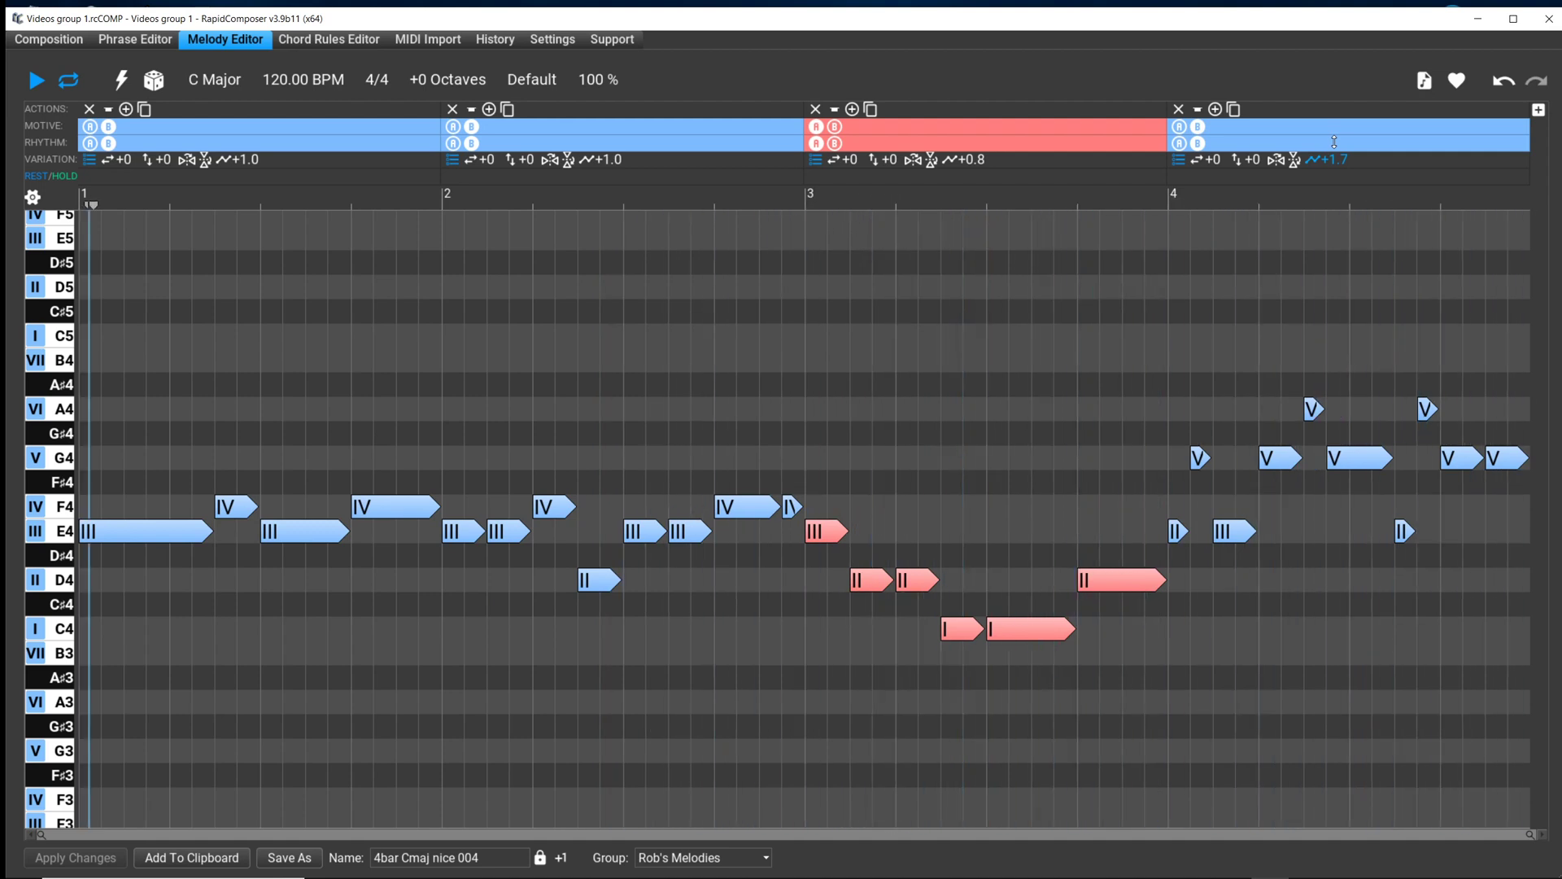
{"action": "left_click_drag", "start_coordinate": [1334, 142], "coordinate": [1344, 127]}
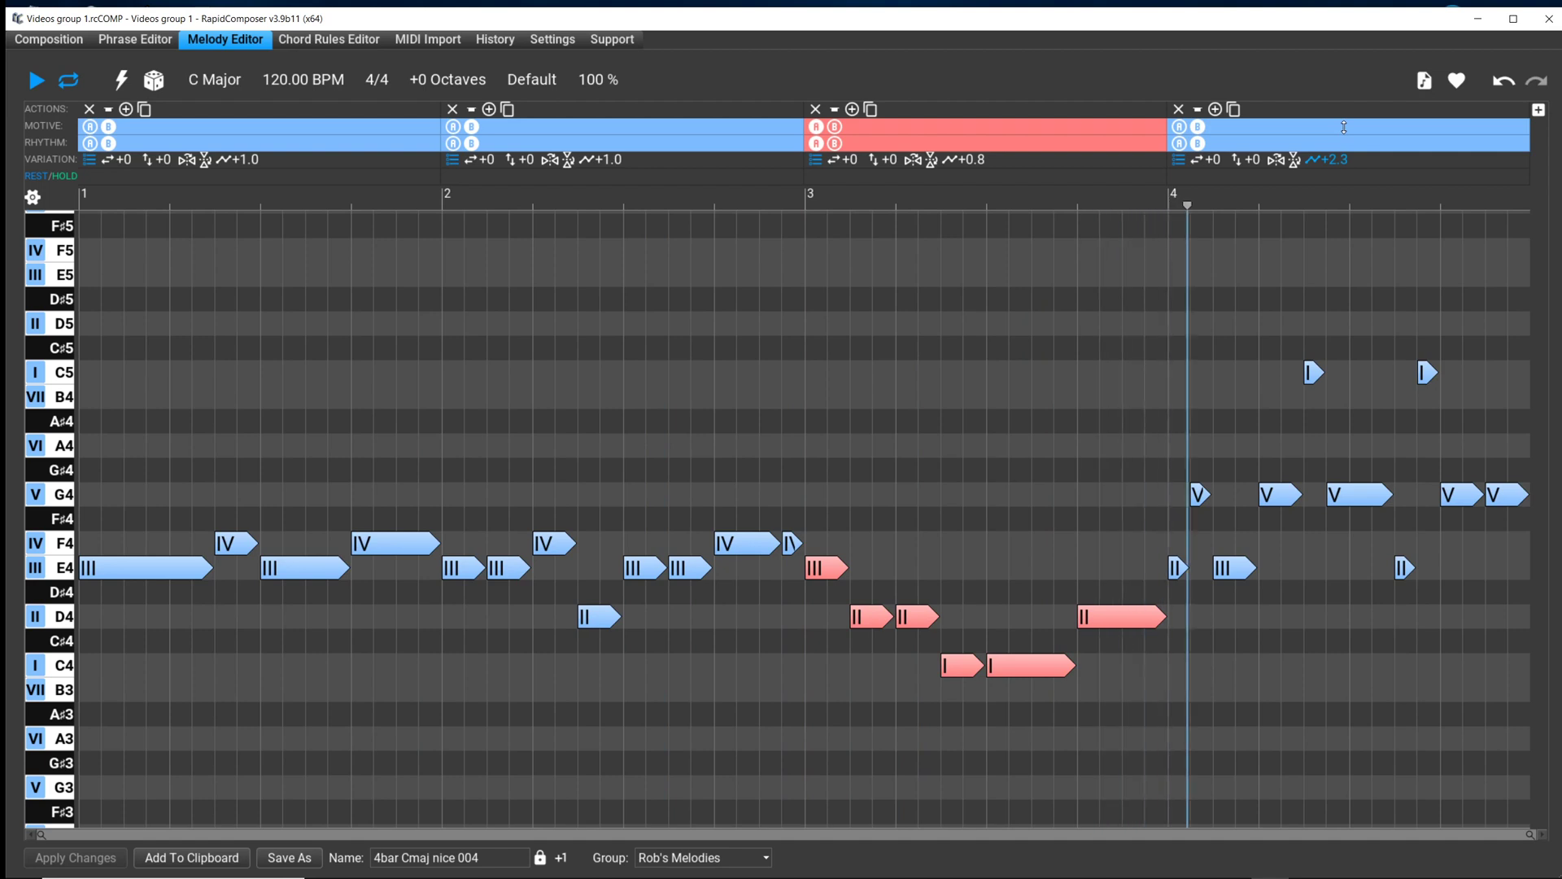
{"action": "left_click_drag", "start_coordinate": [1344, 127], "coordinate": [1369, 212]}
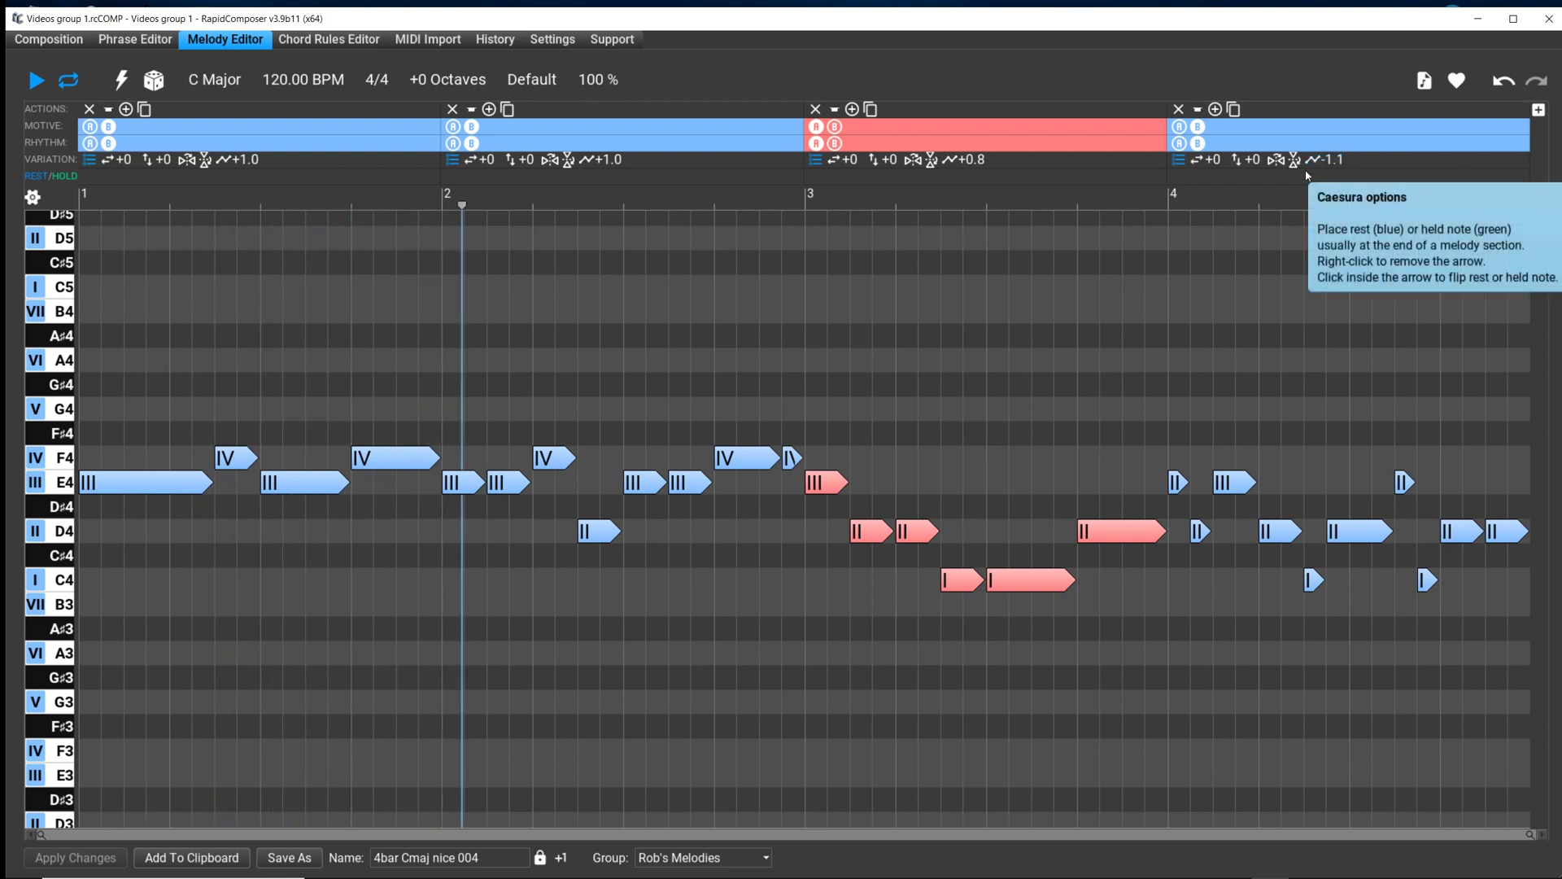
{"action": "left_click", "coordinate": [1320, 329]}
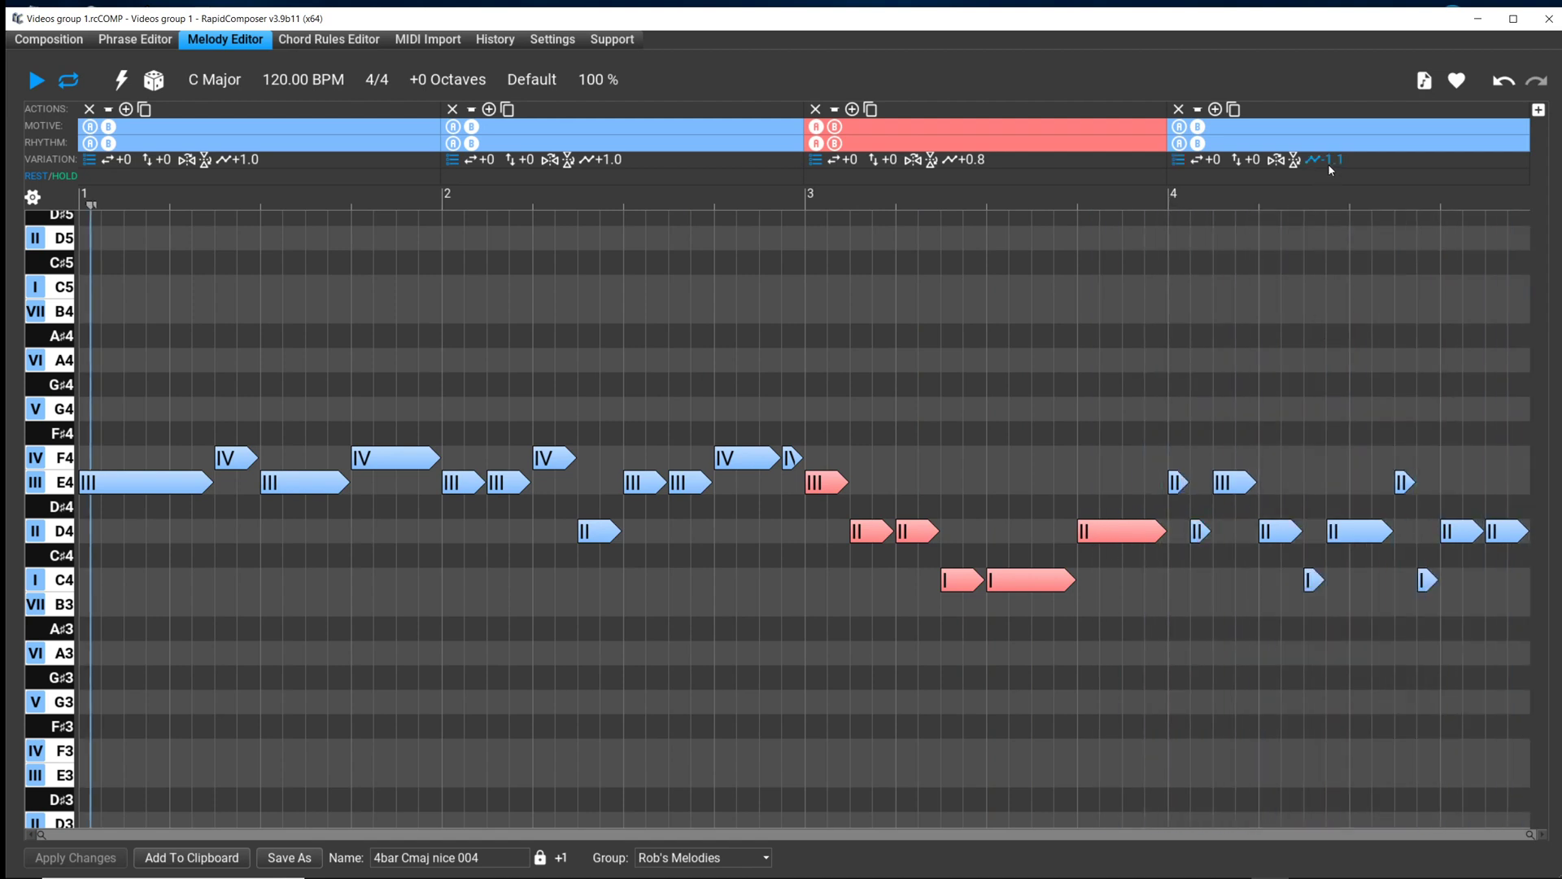
- Lower the fourth section's contour transformation to -1.7, raise it to -0.8, and stop playback
{"action": "mouse_move", "coordinate": [1330, 165]}
{"action": "left_mouse_down"}
{"action": "mouse_move", "coordinate": [1336, 195]}
{"action": "mouse_move", "coordinate": [1343, 181]}
{"action": "left_mouse_up"}
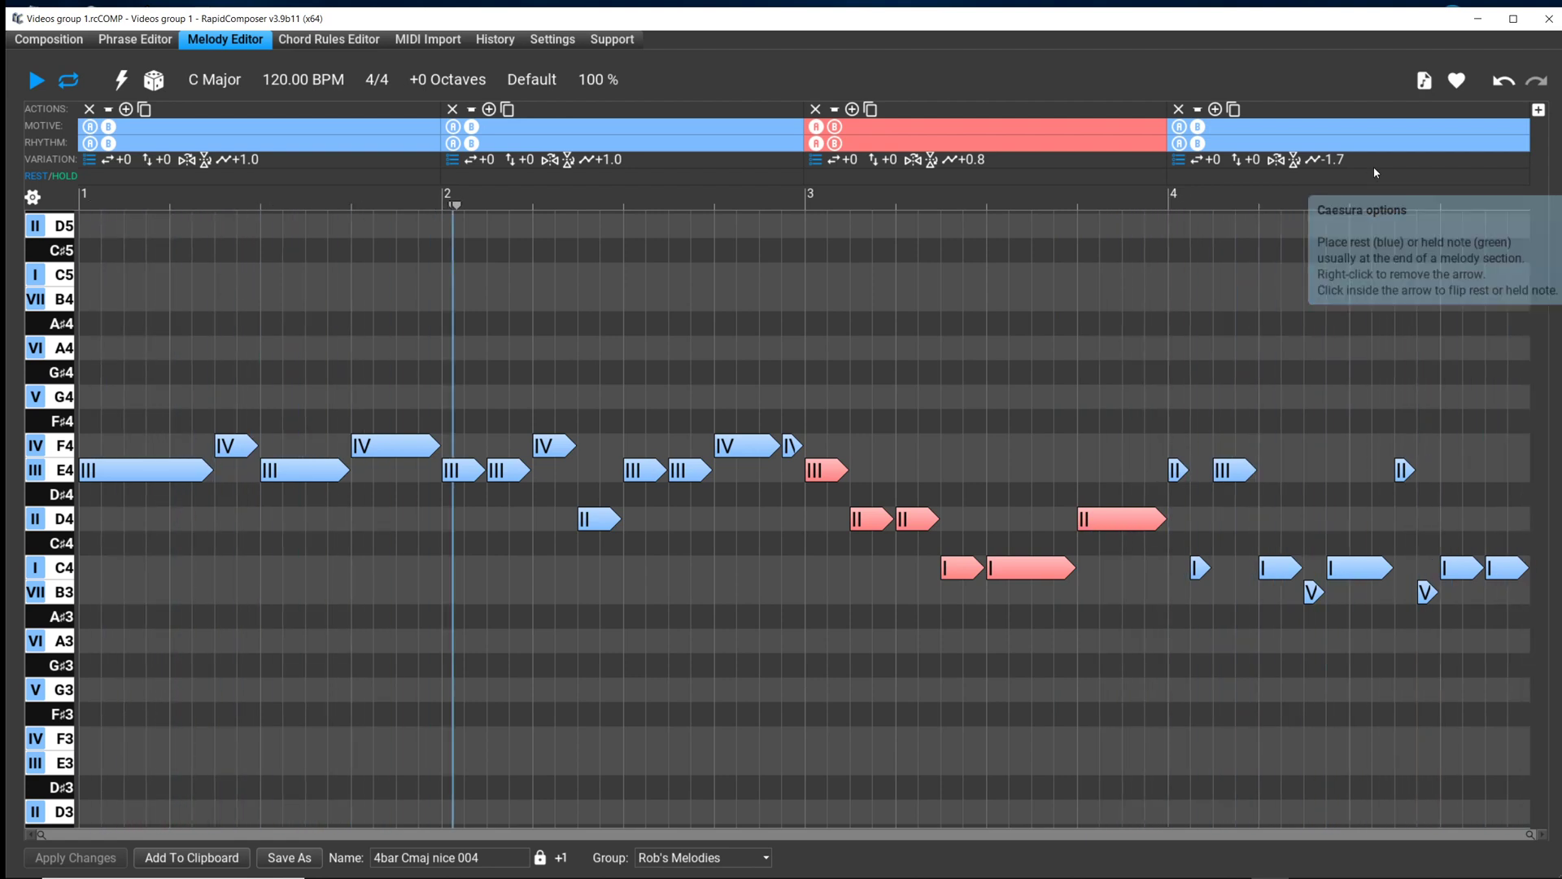
{"action": "left_click", "coordinate": [1373, 166]}
{"action": "left_click", "coordinate": [1328, 179]}
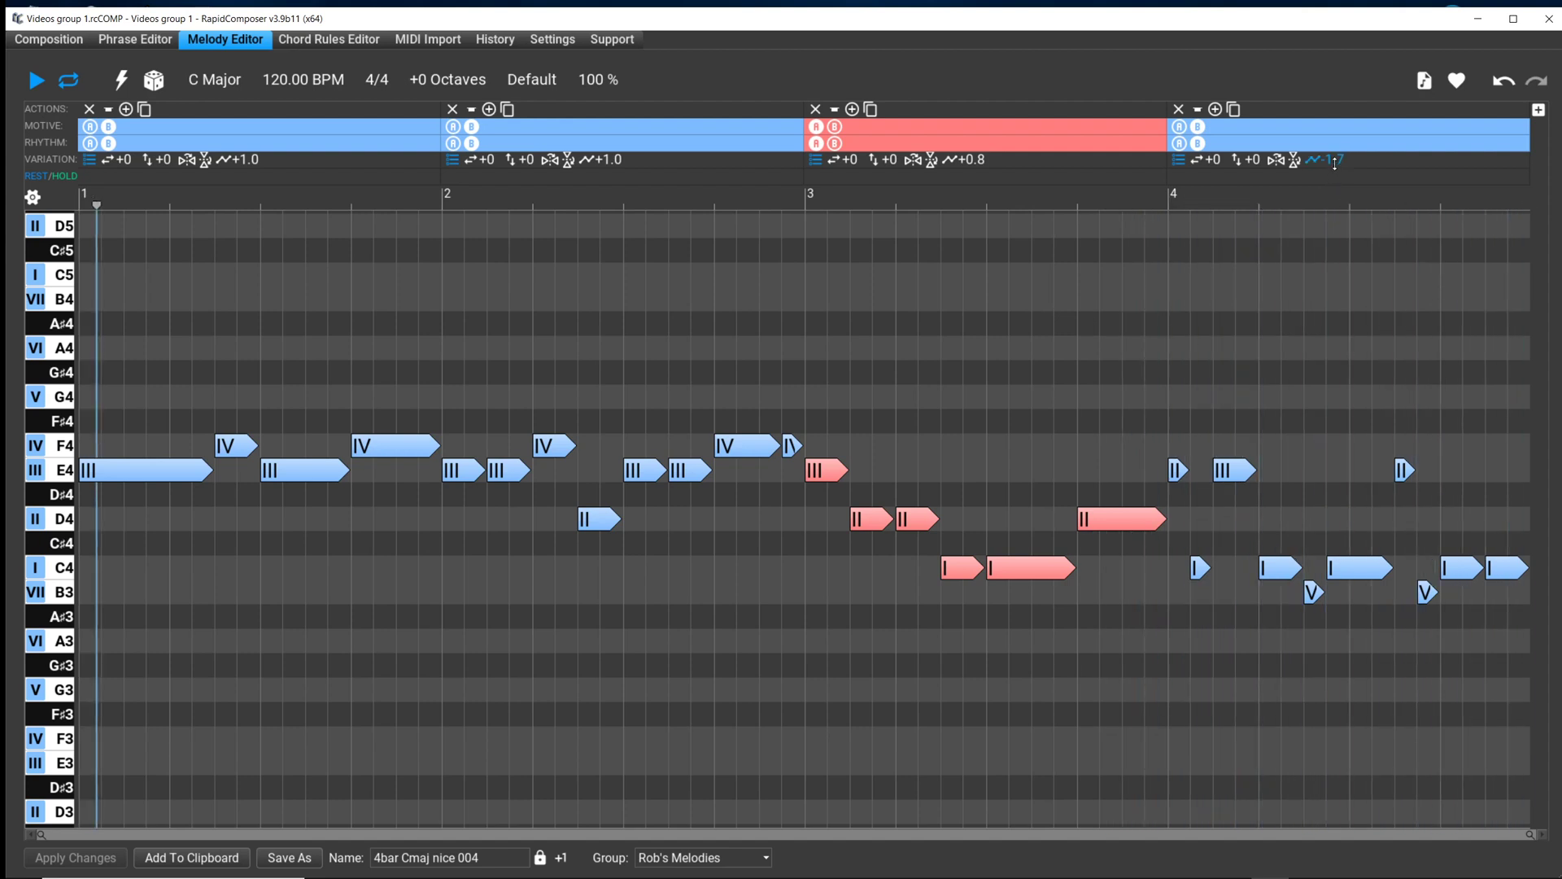
{"action": "left_click_drag", "start_coordinate": [1335, 160], "coordinate": [1342, 139]}
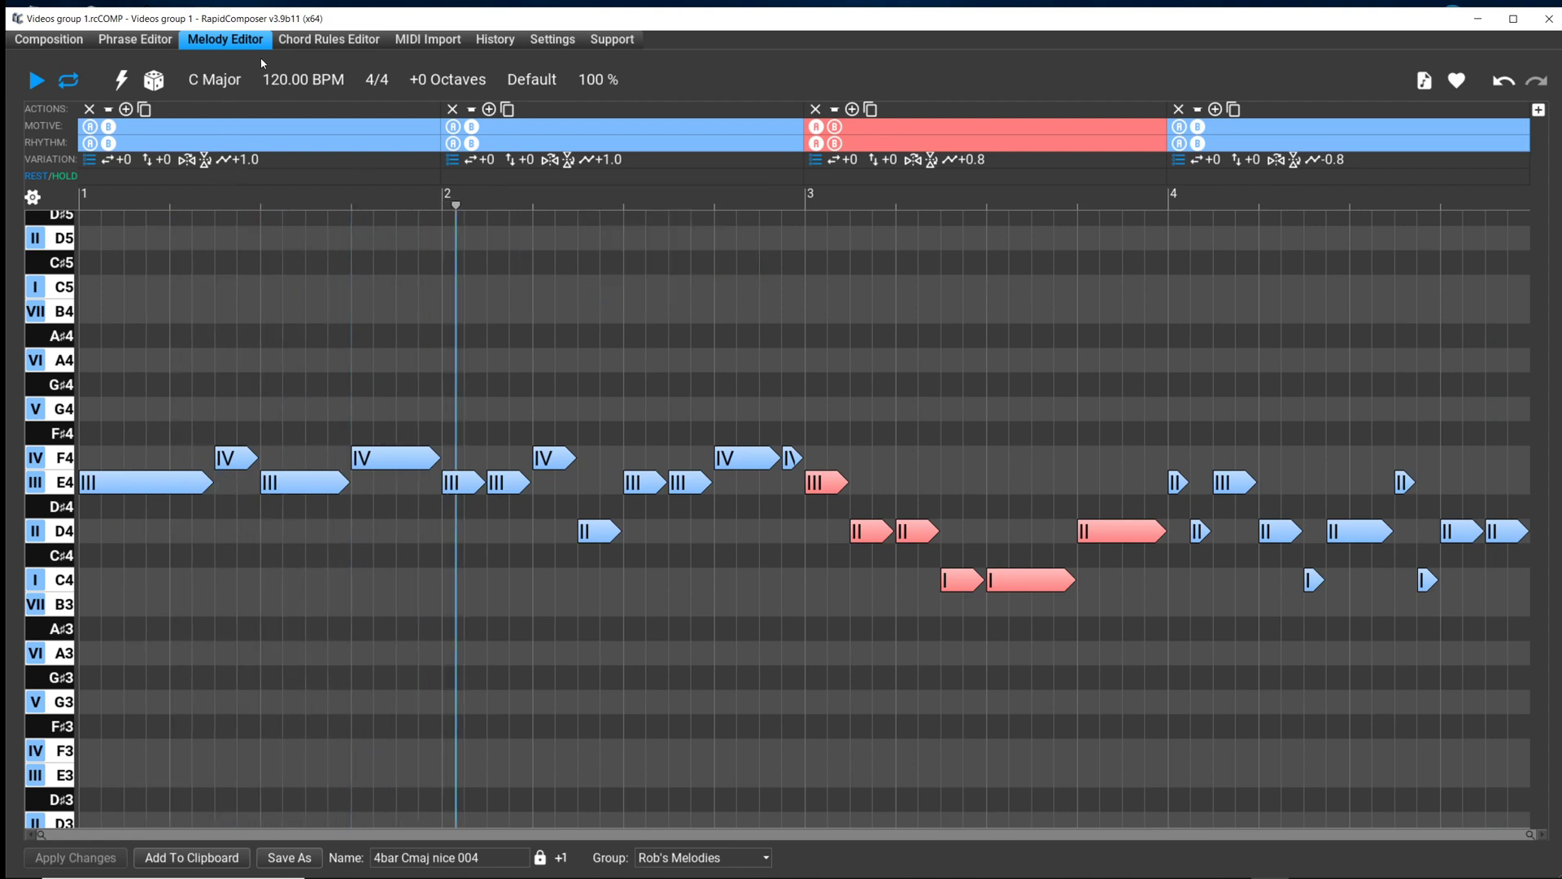
{"action": "left_click", "coordinate": [63, 160]}
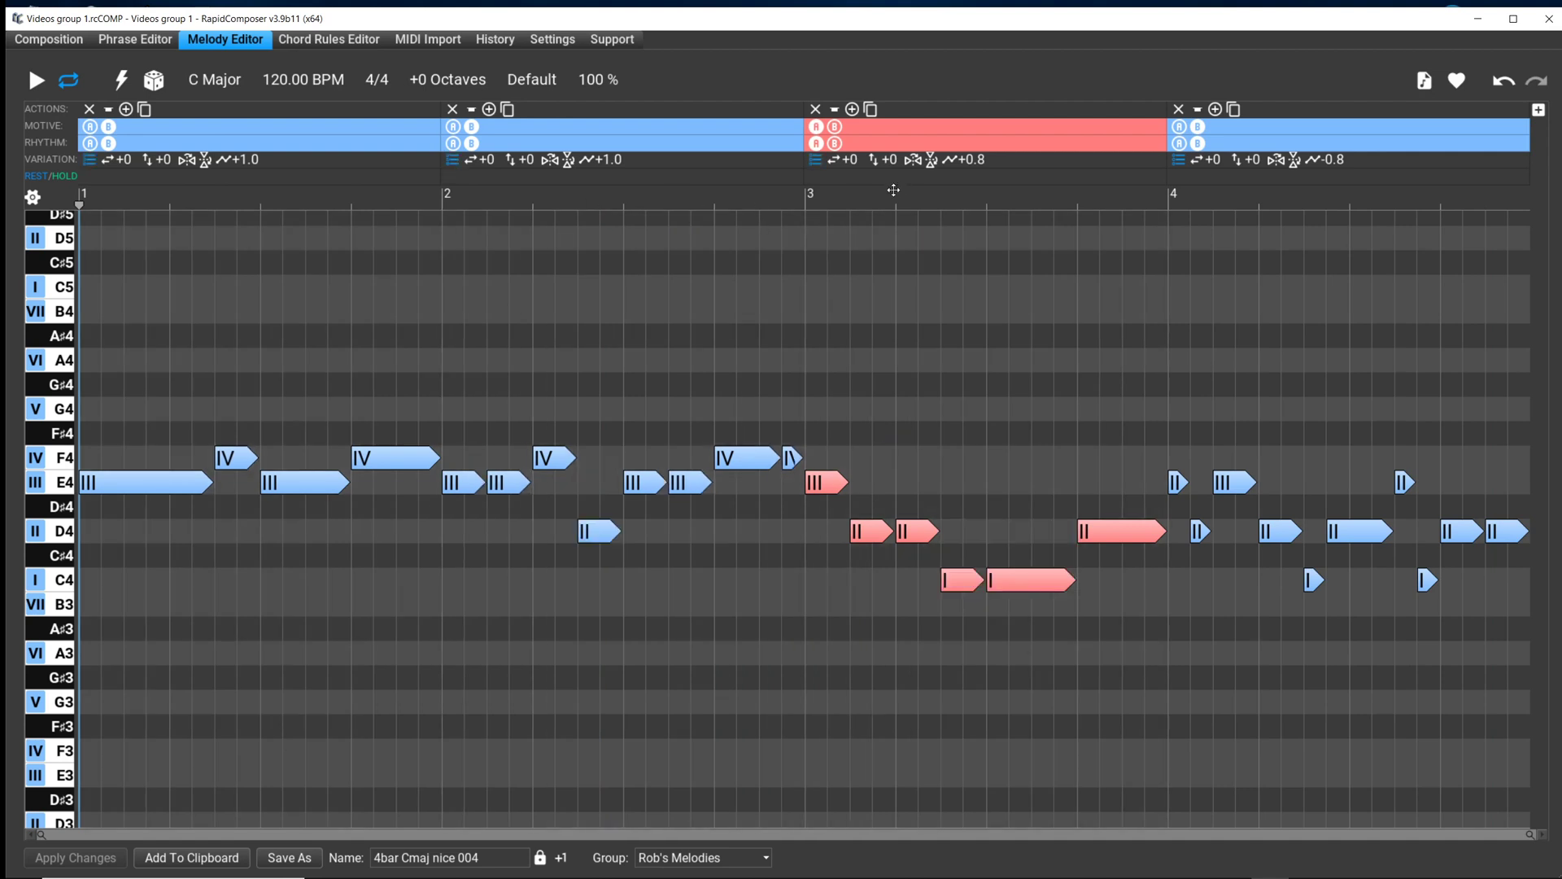
{"action": "key", "text": "r"}
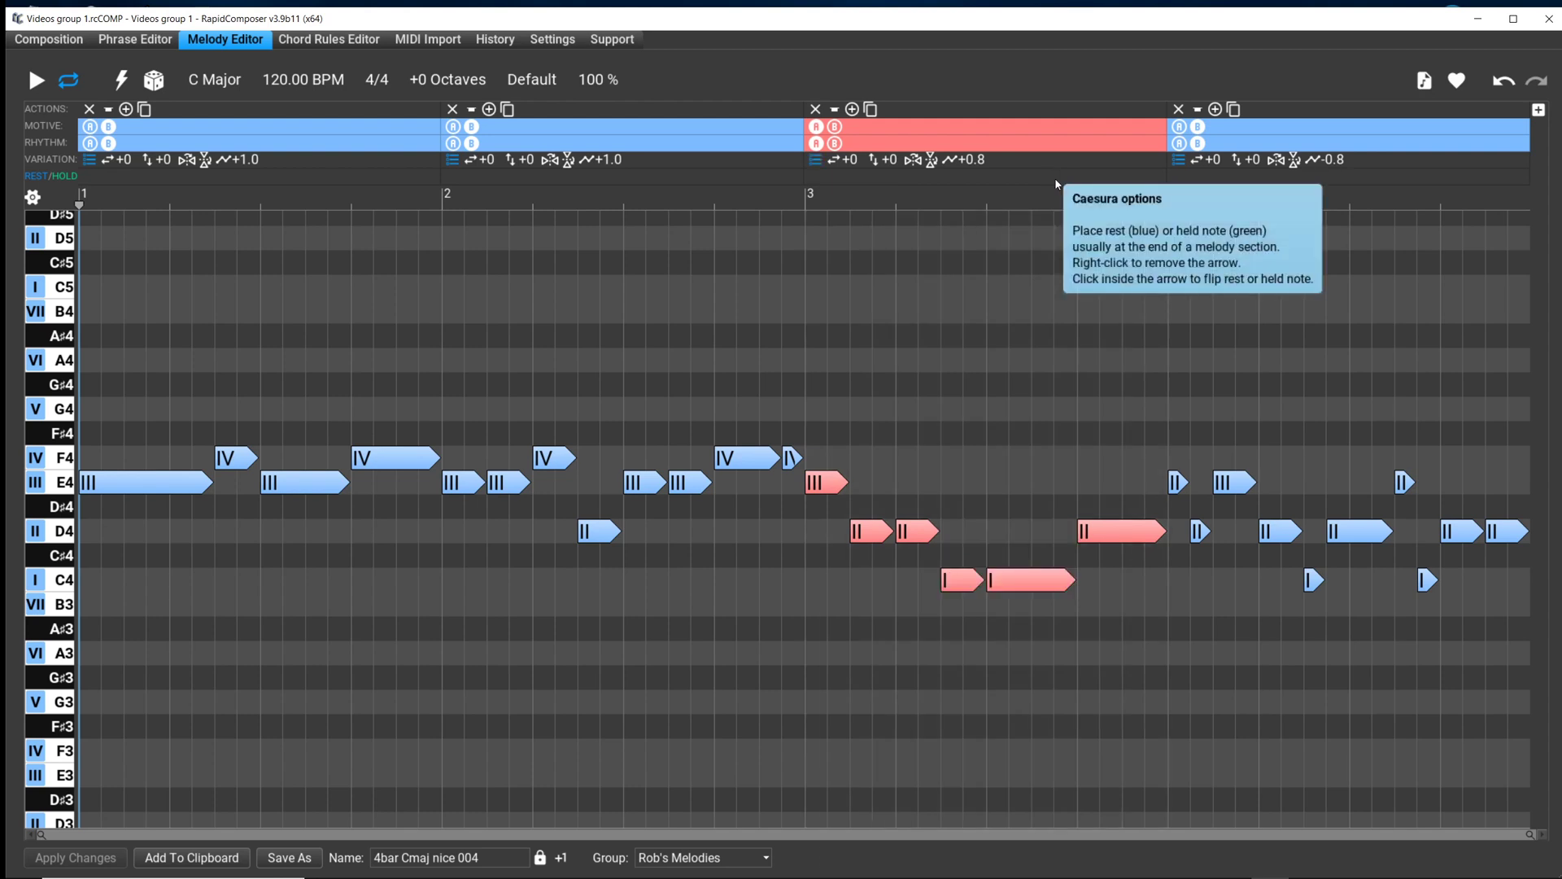
{"action": "key", "text": "ctrl+z"}
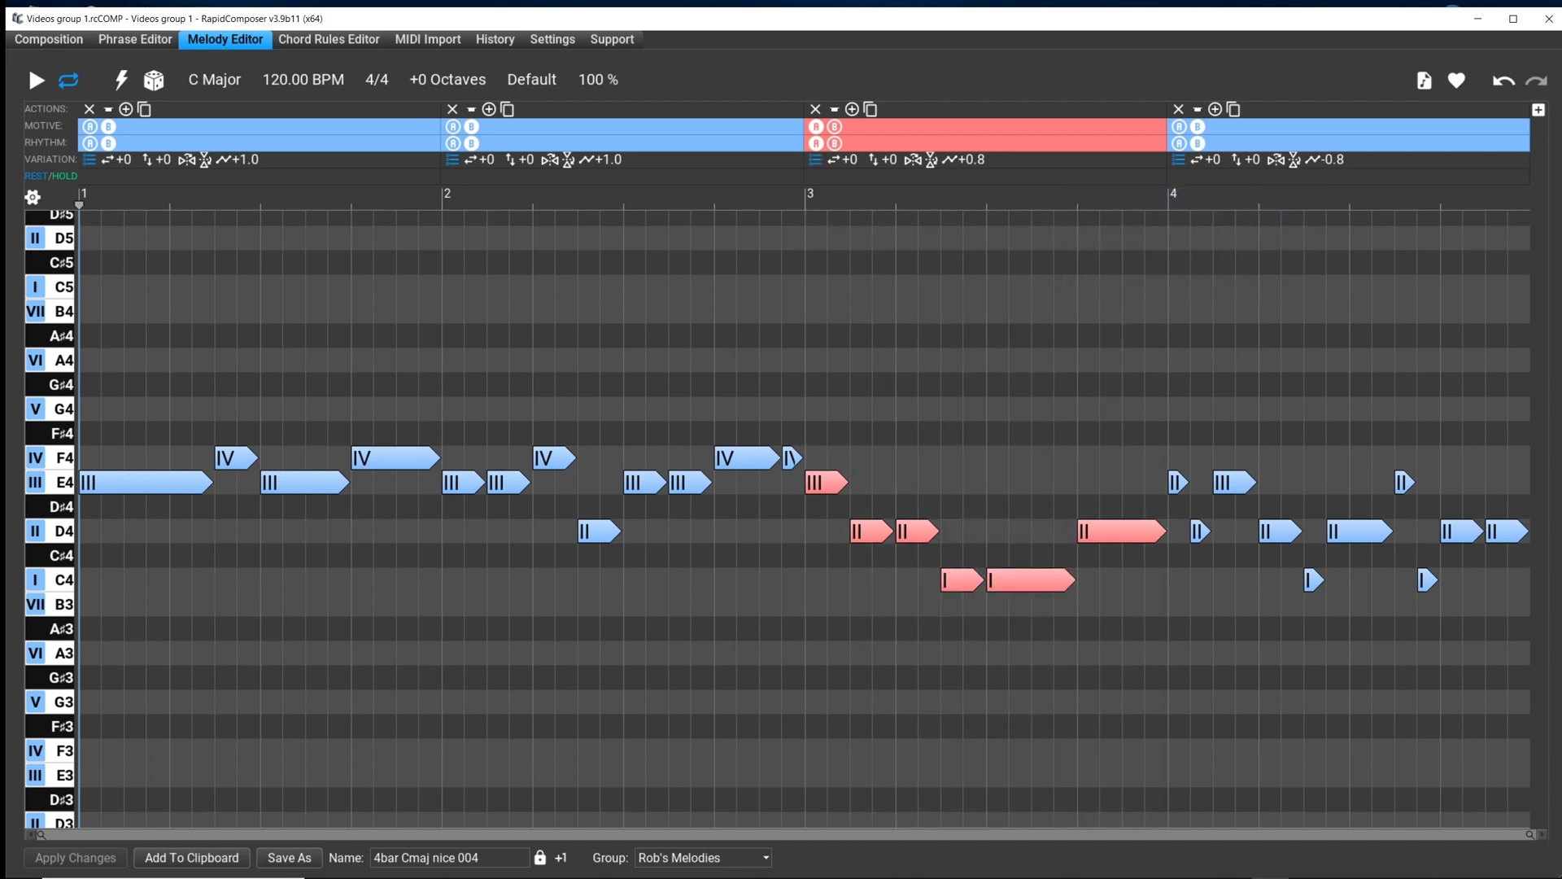